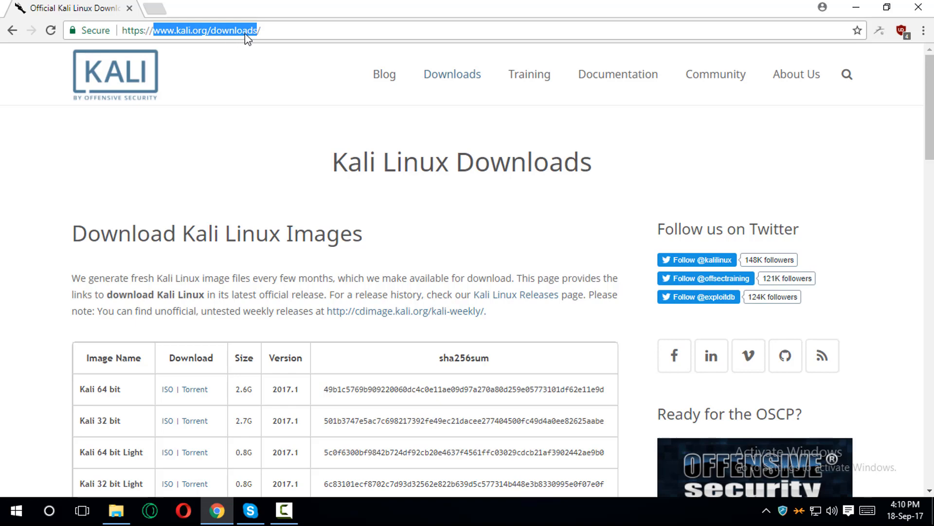
- Search Google for 'kali linux download' in a new Chrome tab
click(155, 9)
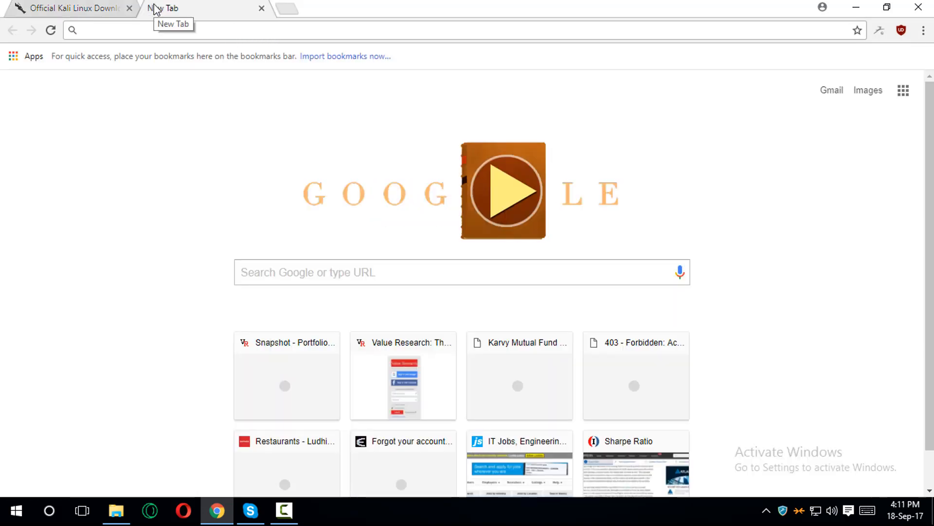
text(kali lin)
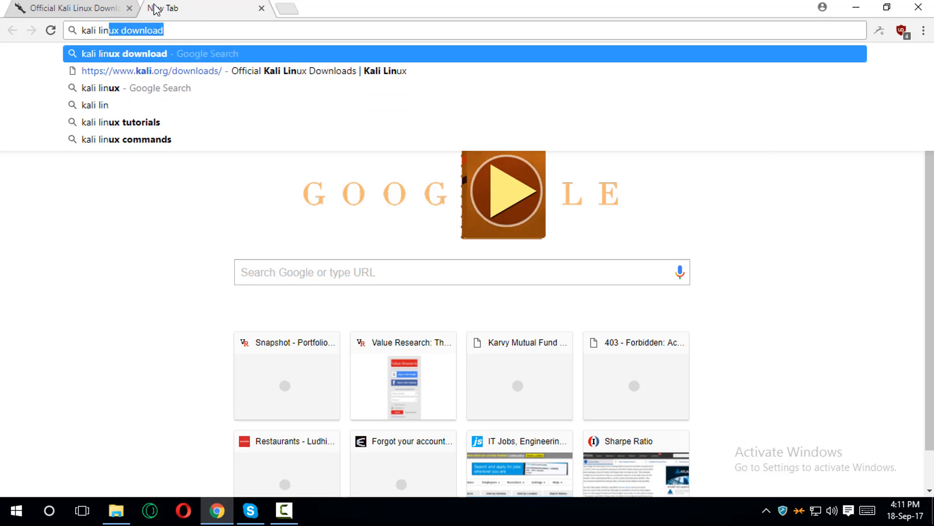
text(ux download)
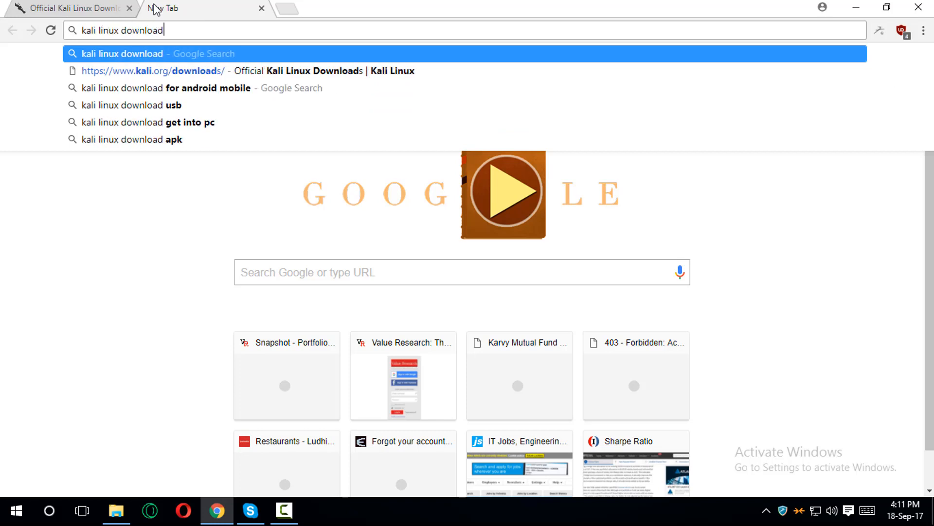
key(Return)
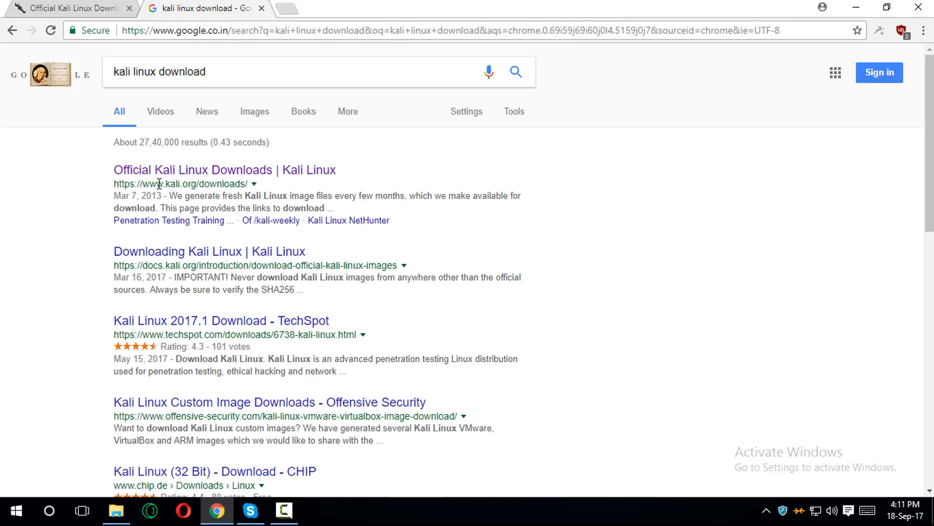
- Start downloading the Kali 64 bit ISO from the official Kali Linux downloads page
drag(159, 184, 213, 185)
click(215, 172)
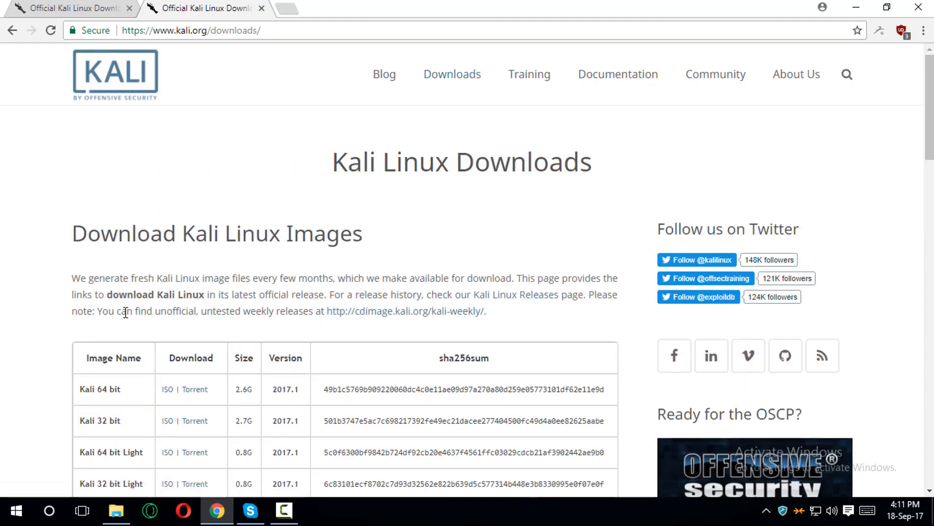
double_click(99, 362)
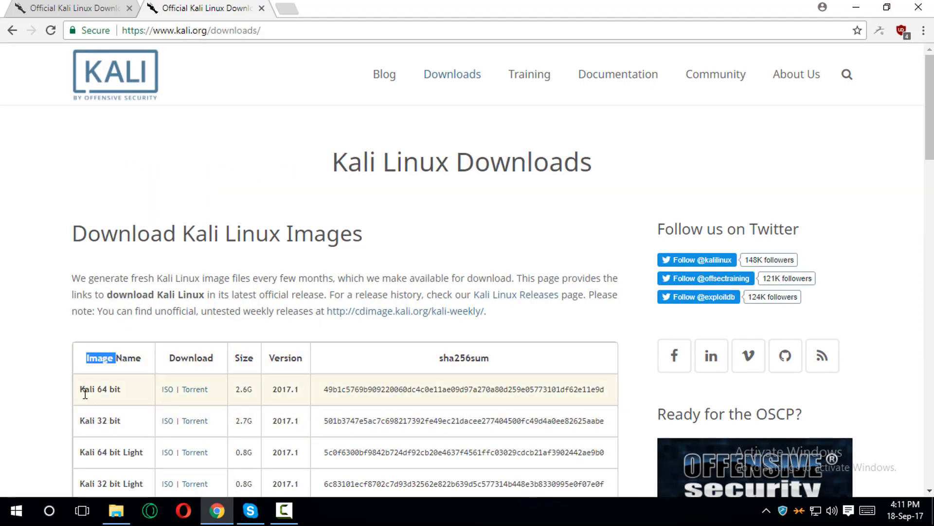
drag(81, 389, 111, 388)
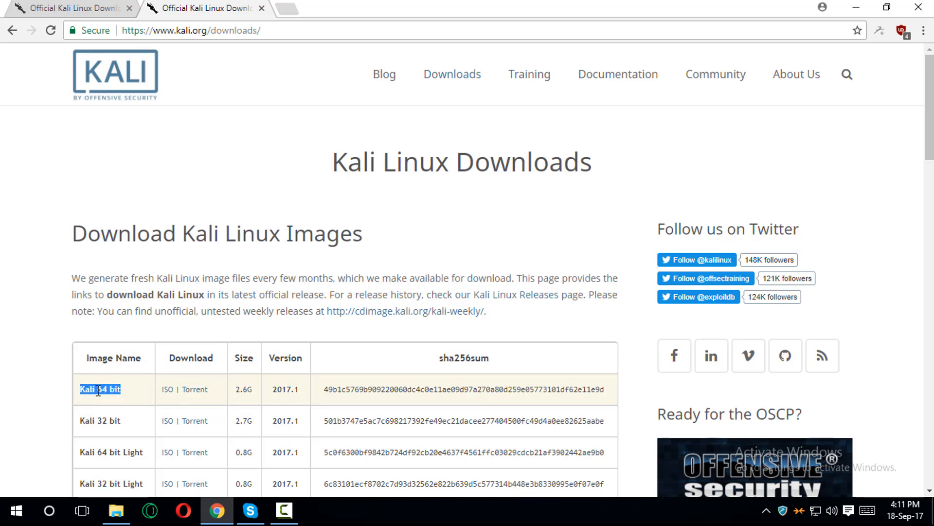
click(168, 389)
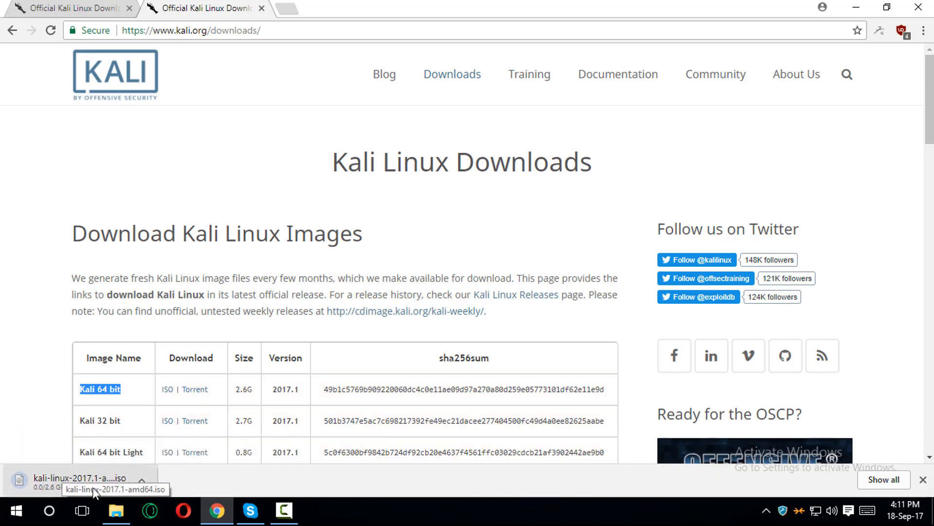
- Pause the Kali ISO download and minimize Chrome to show the desktop
click(142, 479)
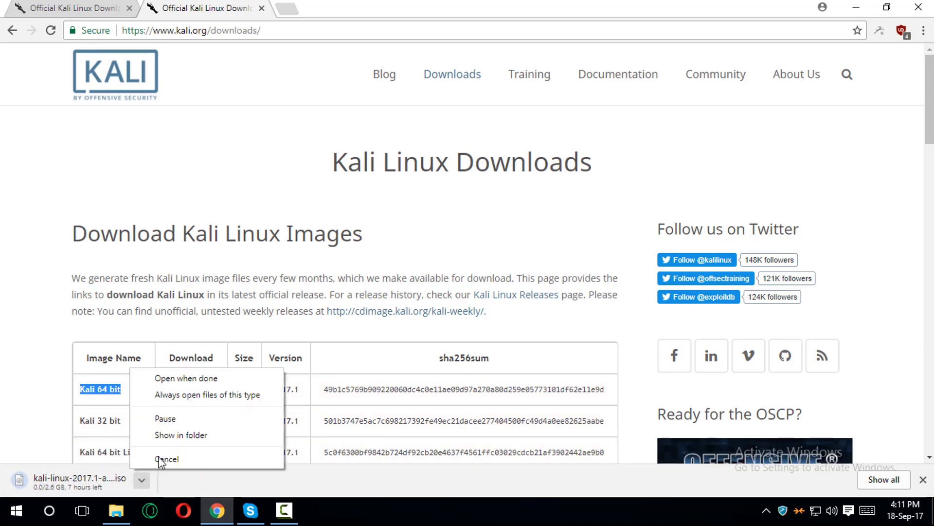
click(172, 419)
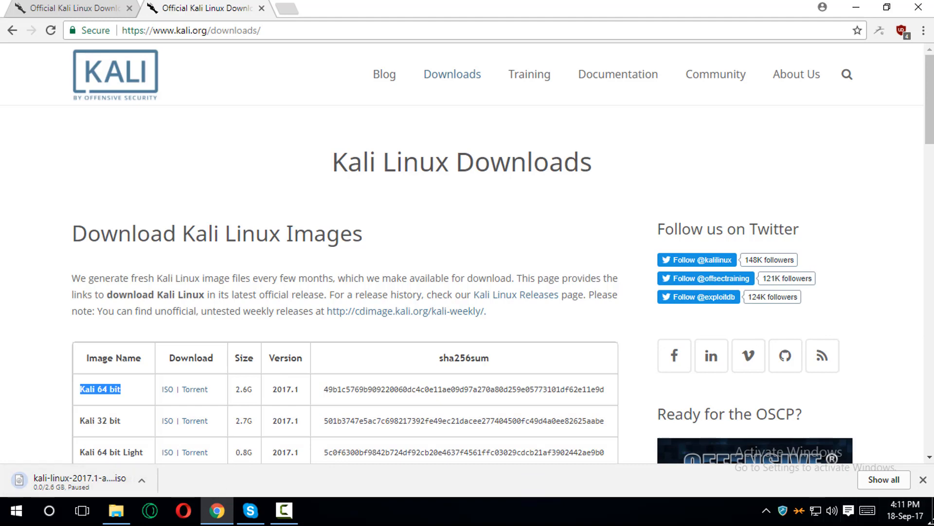
click(932, 511)
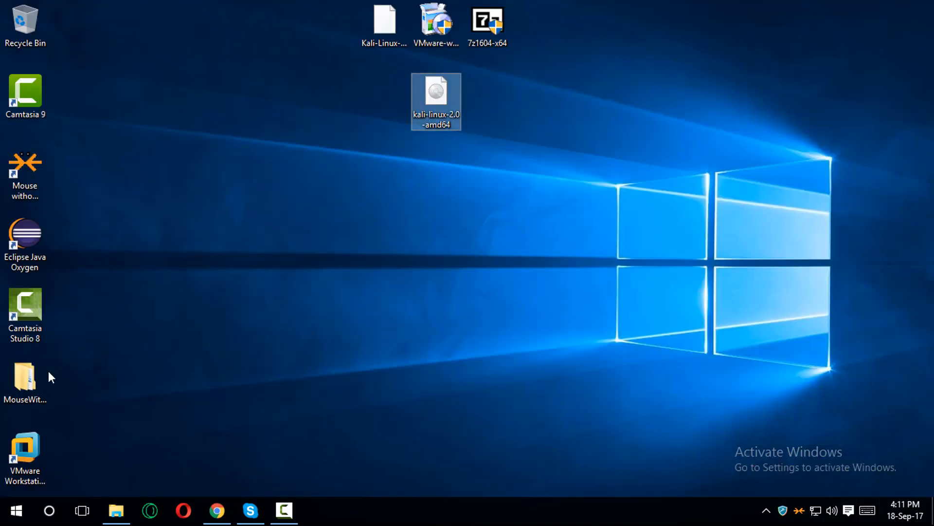
- Launch VMware Workstation 12 Pro from its desktop shortcut
mouse_move(417, 100)
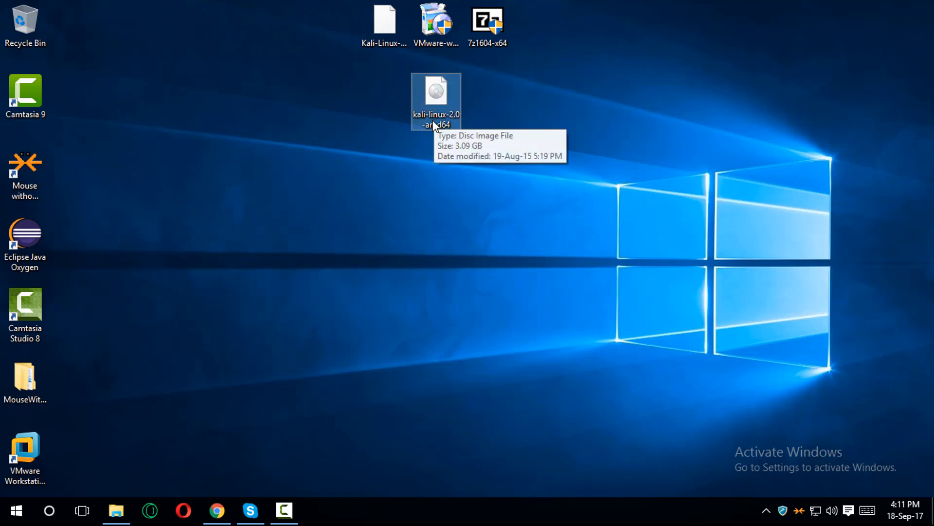
click(18, 456)
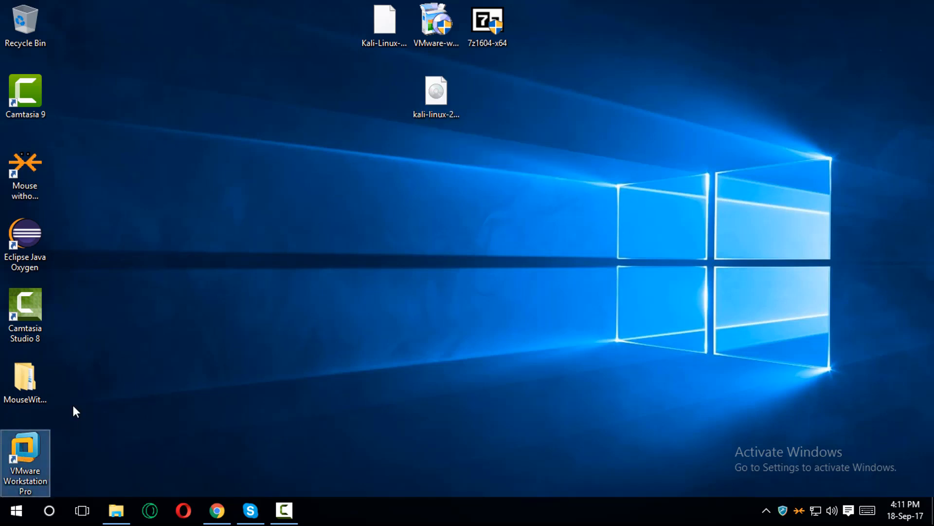
click(436, 97)
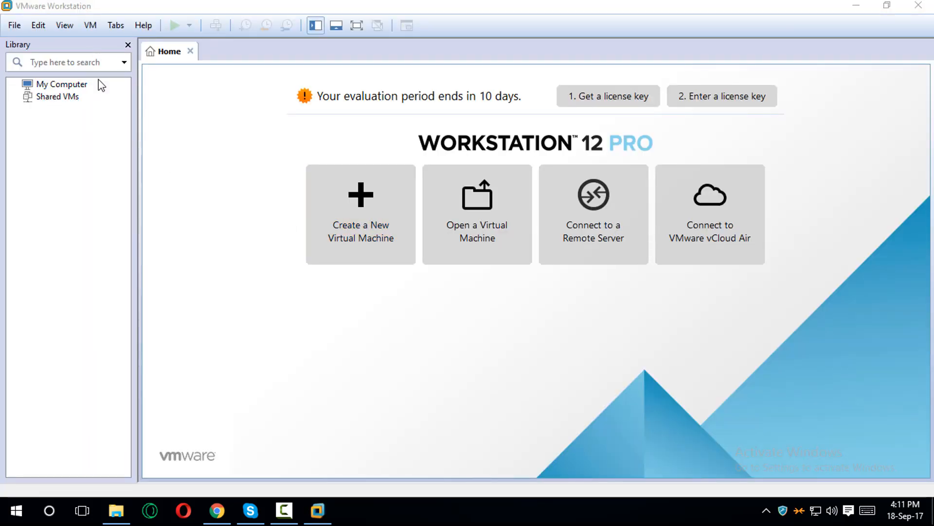
- Start a Custom new virtual machine keeping Workstation 12.0 hardware compatibility
click(15, 26)
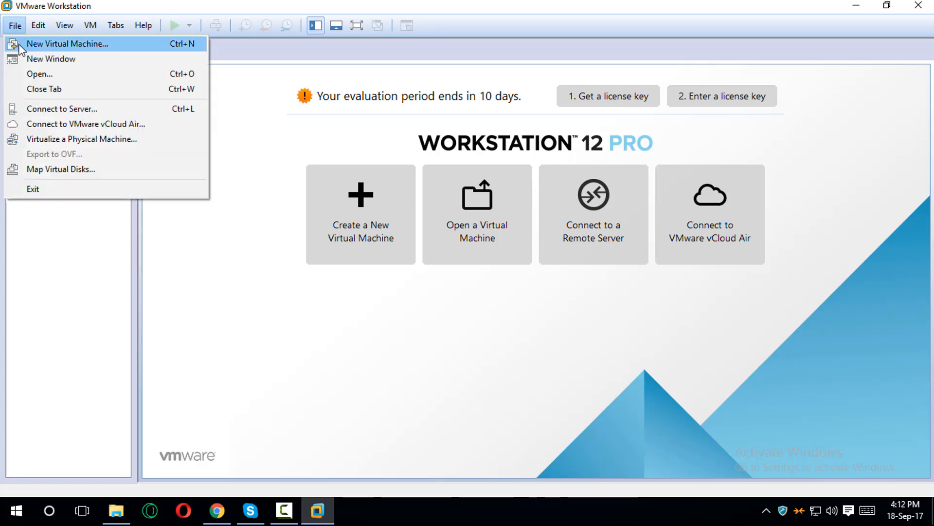
click(19, 47)
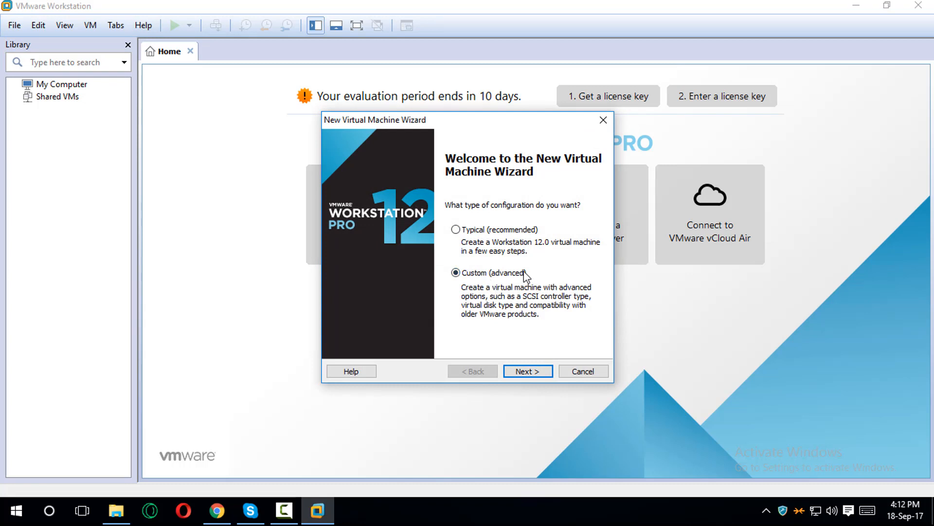
click(528, 370)
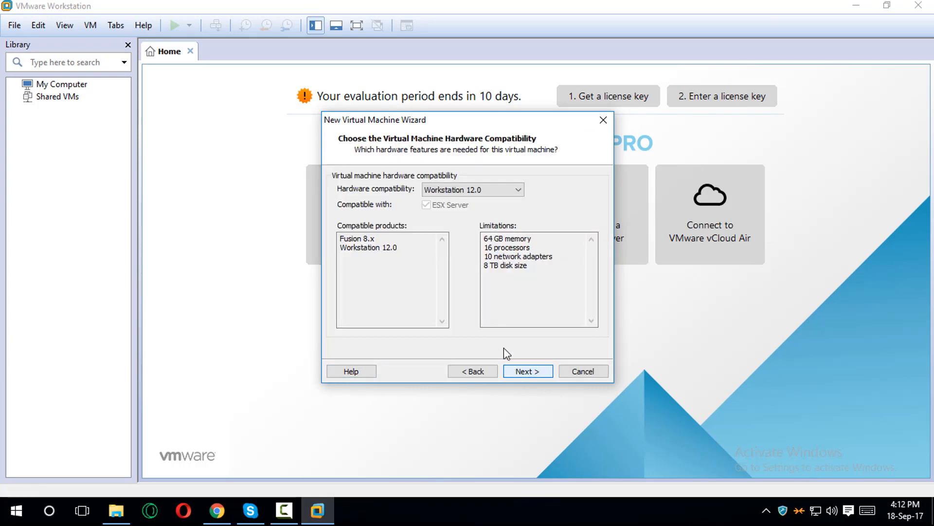
click(488, 190)
click(489, 190)
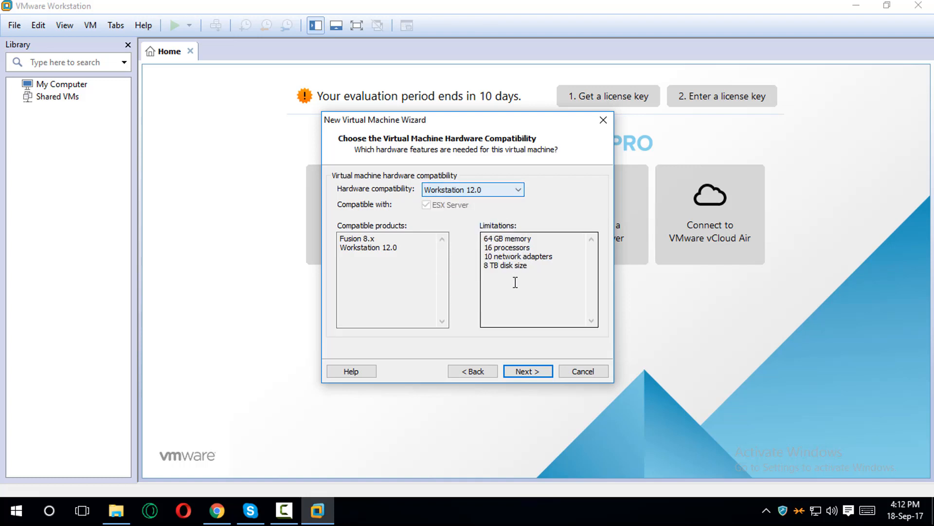
click(528, 371)
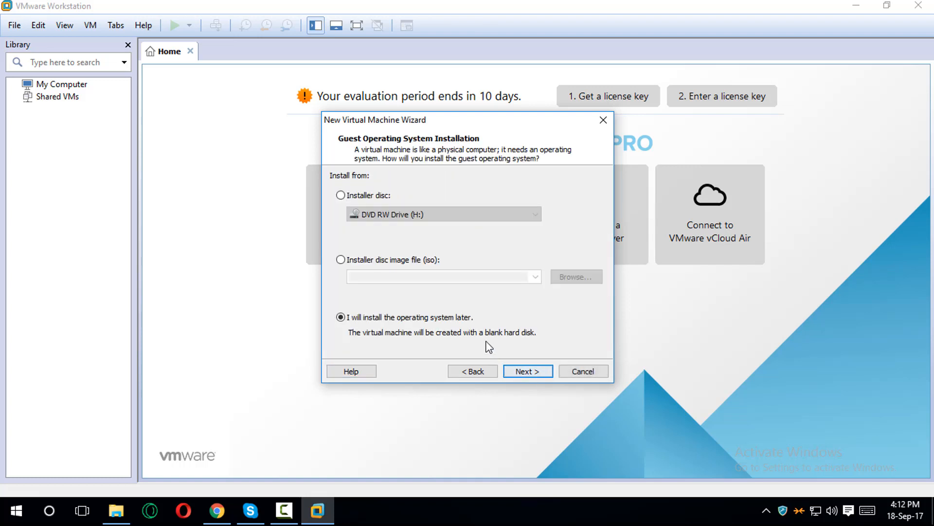
- Use the kali-linux-2.0-amd64.iso disc image as the installation source
click(404, 262)
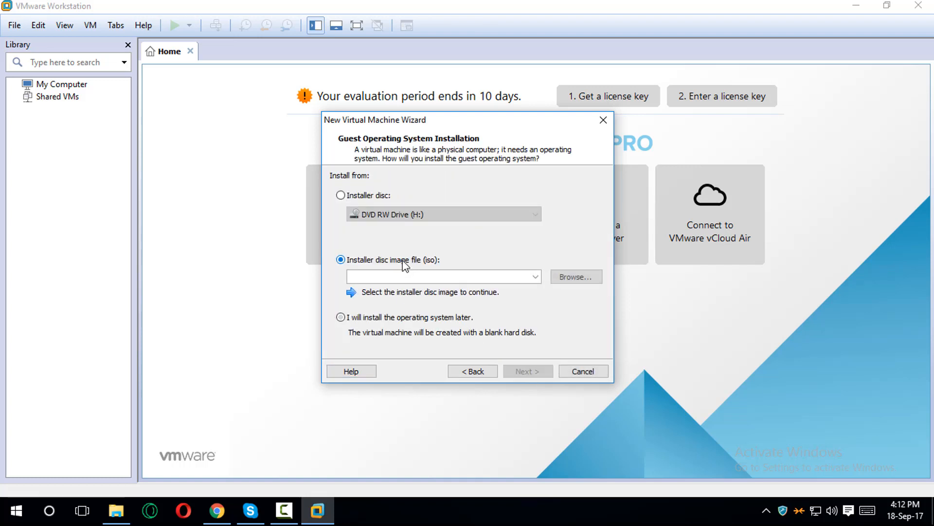
click(574, 278)
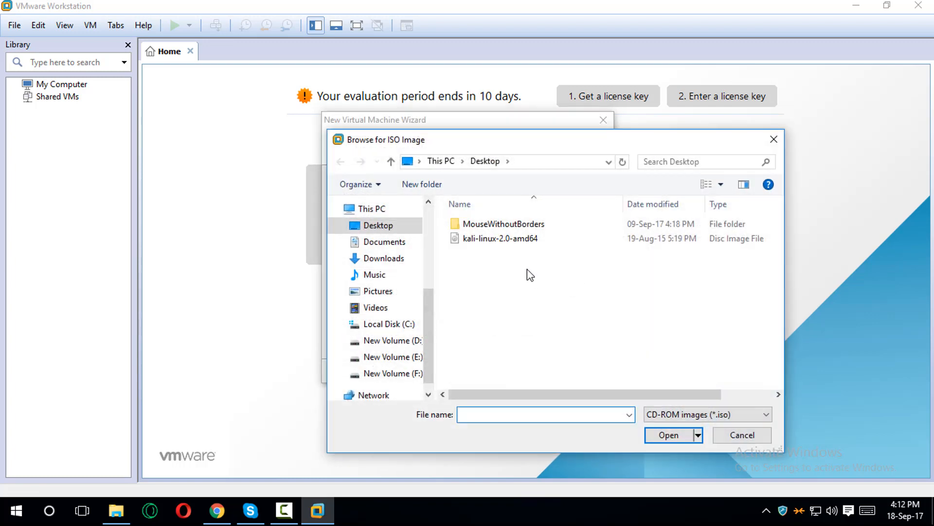
double_click(504, 238)
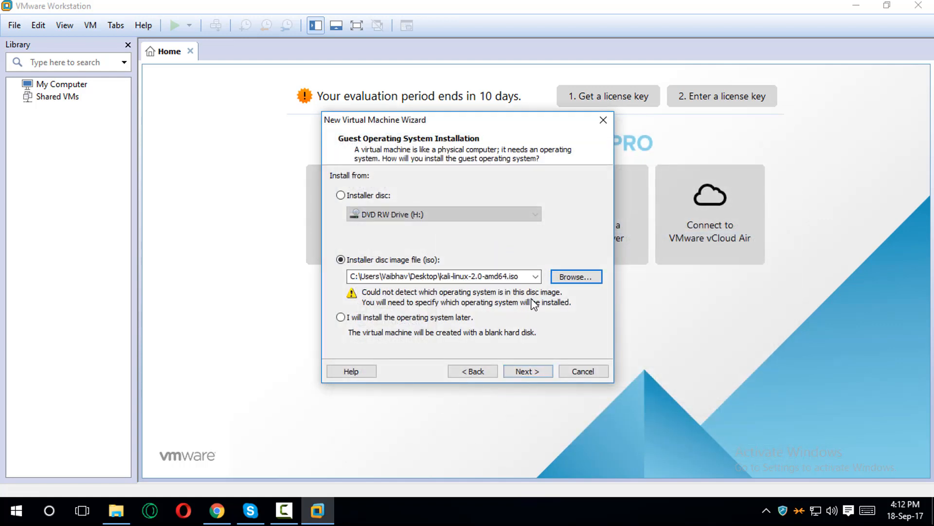
click(538, 373)
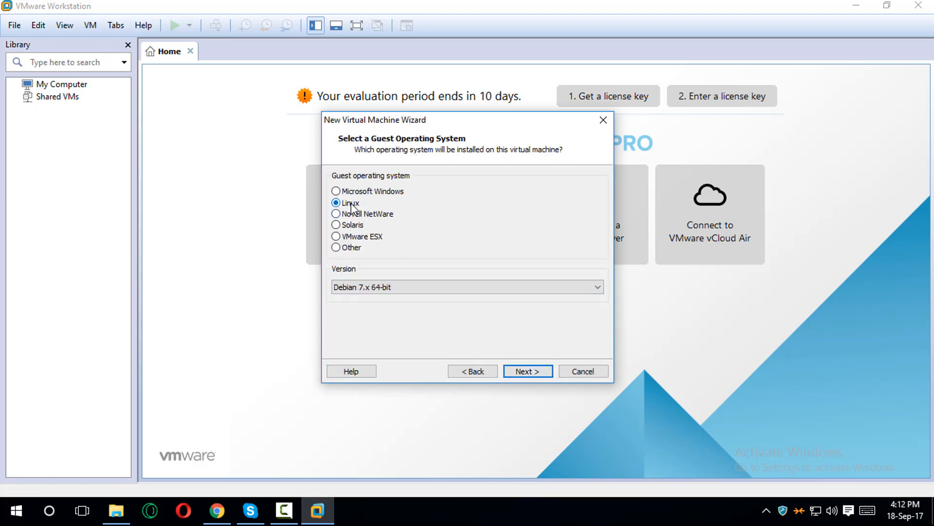
- Keep Linux, Debian 7.x 64-bit as the guest operating system version
click(380, 287)
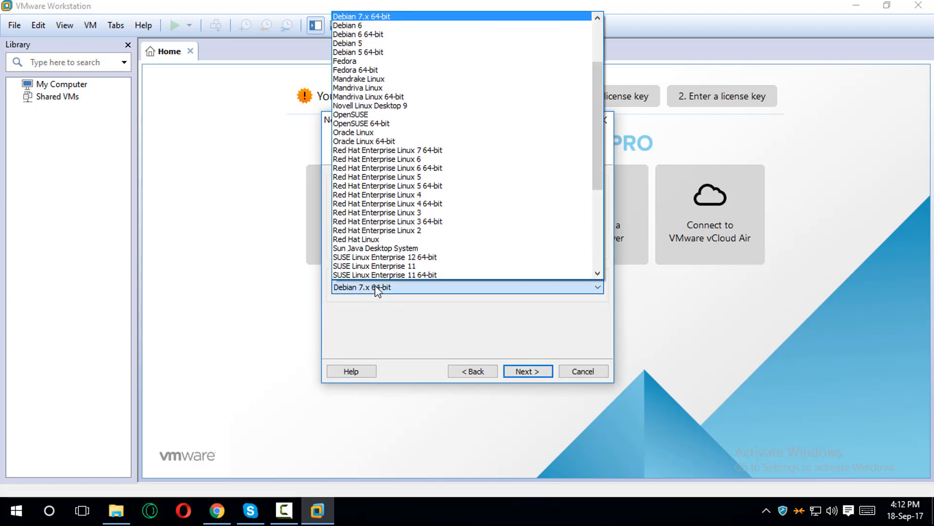
click(387, 19)
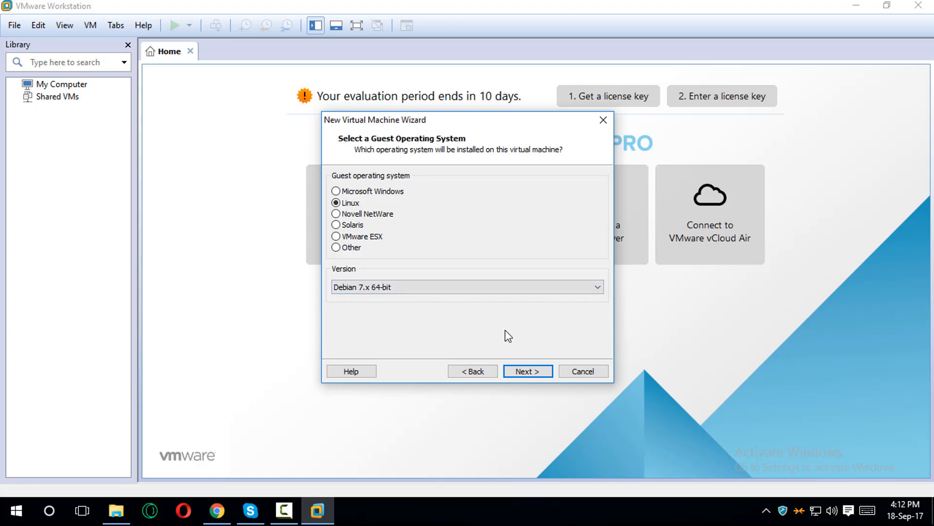
click(519, 373)
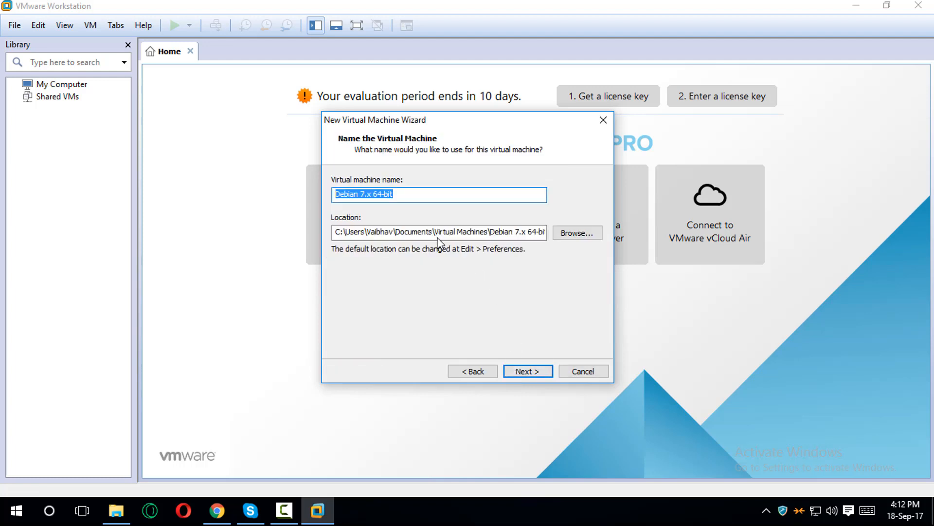
- Keep the default name Debian 7.x 64-bit and default storage location
mouse_move(427, 232)
mouse_down()
mouse_move(341, 232)
mouse_move(570, 248)
mouse_move(315, 237)
mouse_move(373, 251)
mouse_move(425, 248)
mouse_up()
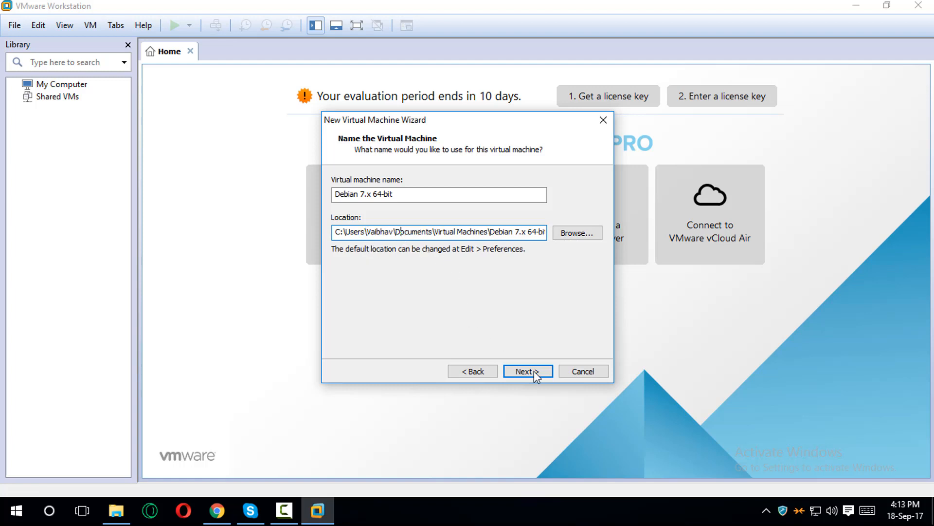
click(570, 236)
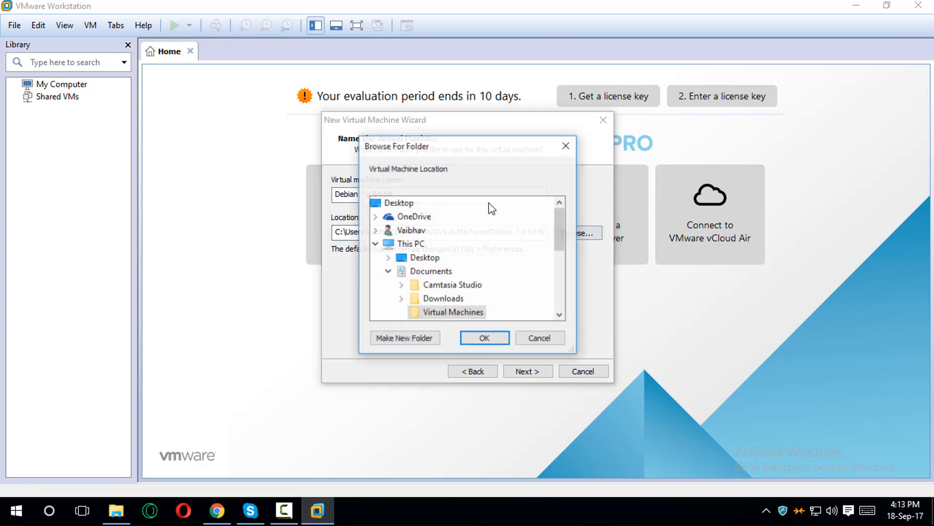
click(541, 338)
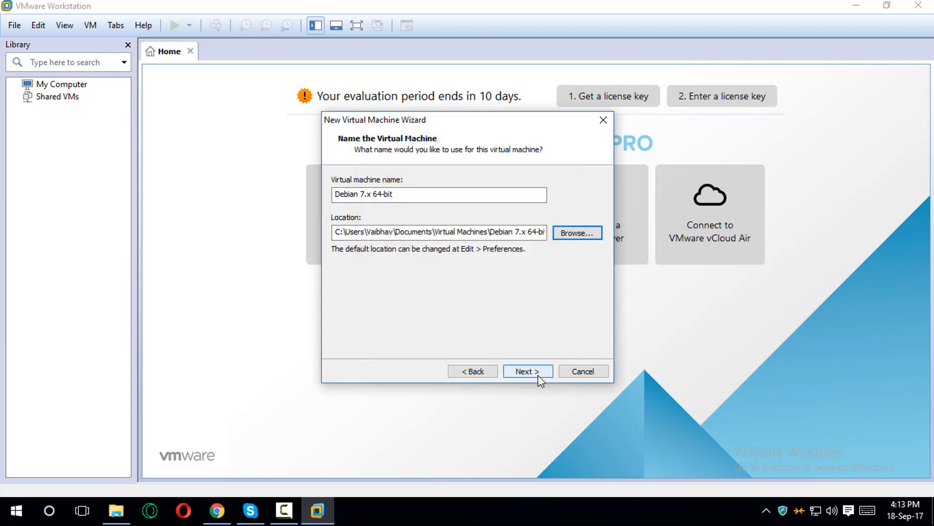
click(538, 375)
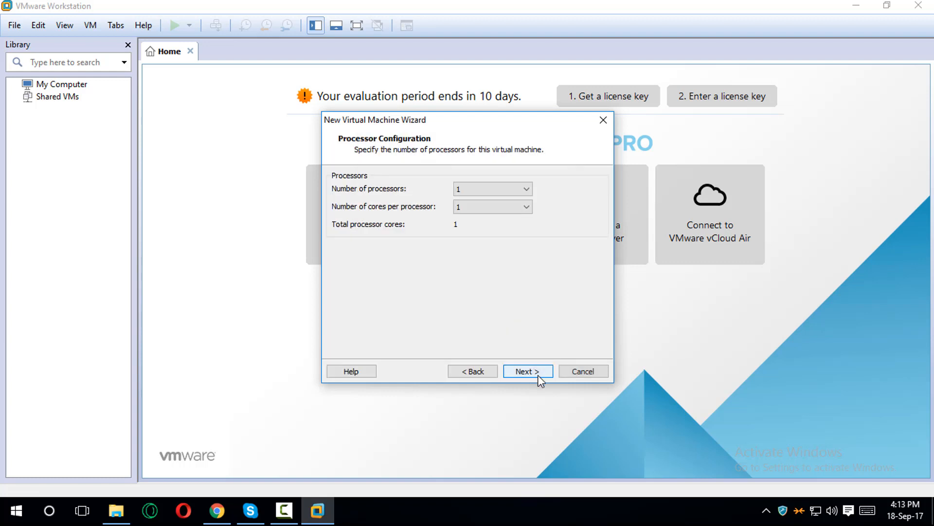
- Give the virtual machine 2 processors with 2 cores per processor
click(478, 193)
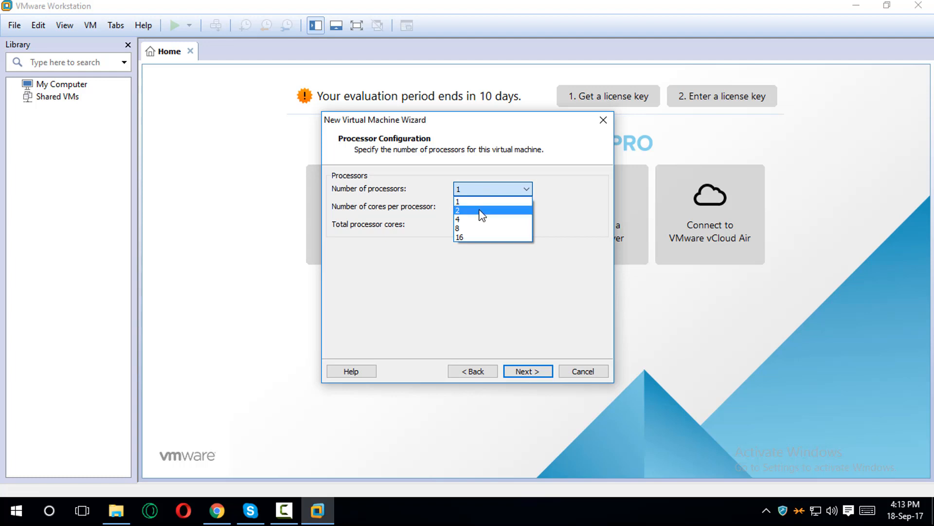
click(479, 211)
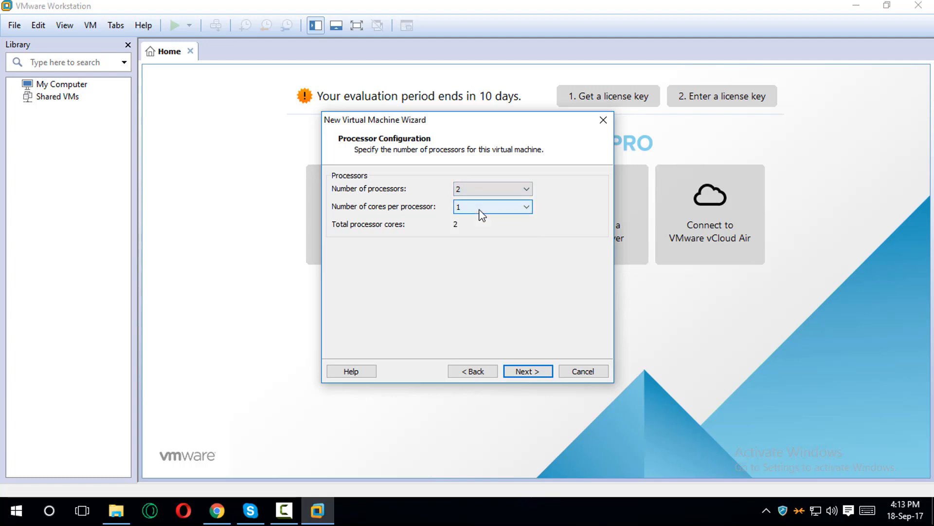
click(479, 210)
click(484, 228)
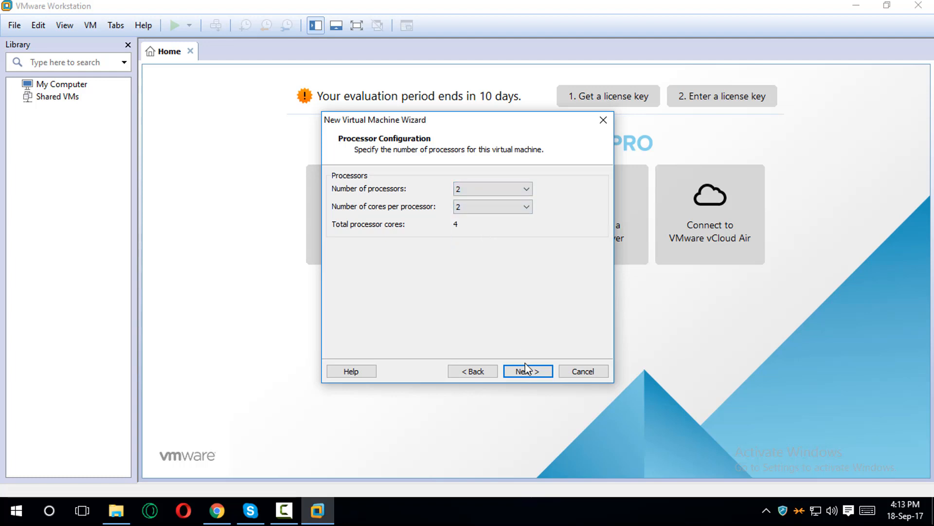
click(538, 372)
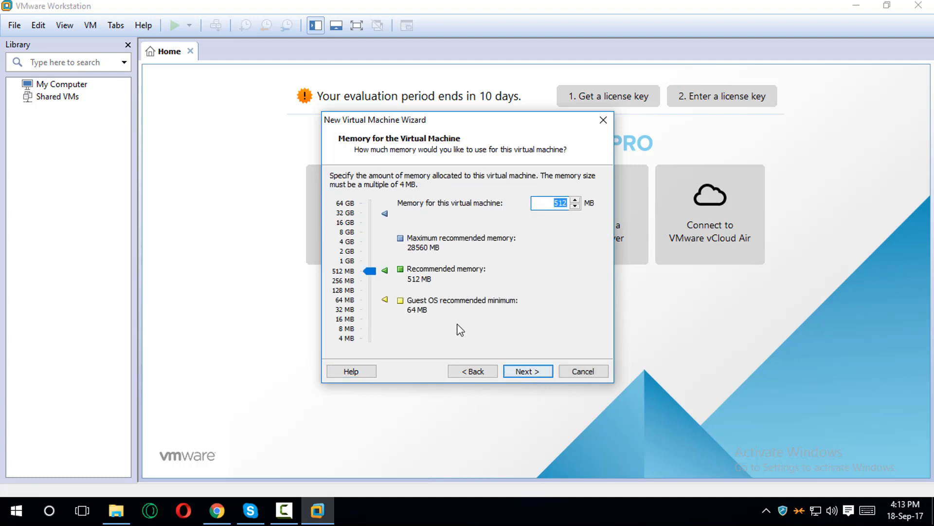
- Raise memory to 4096 MB and keep NAT networking
click(371, 268)
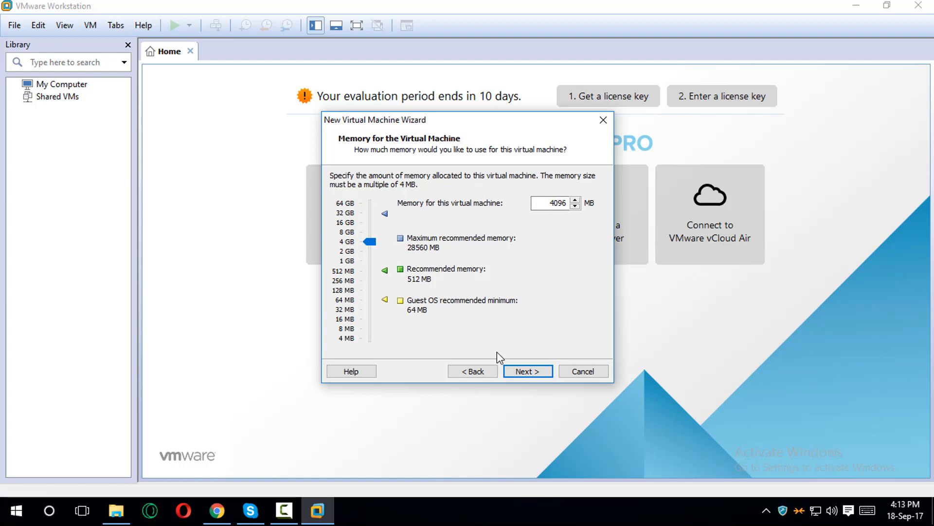
click(535, 372)
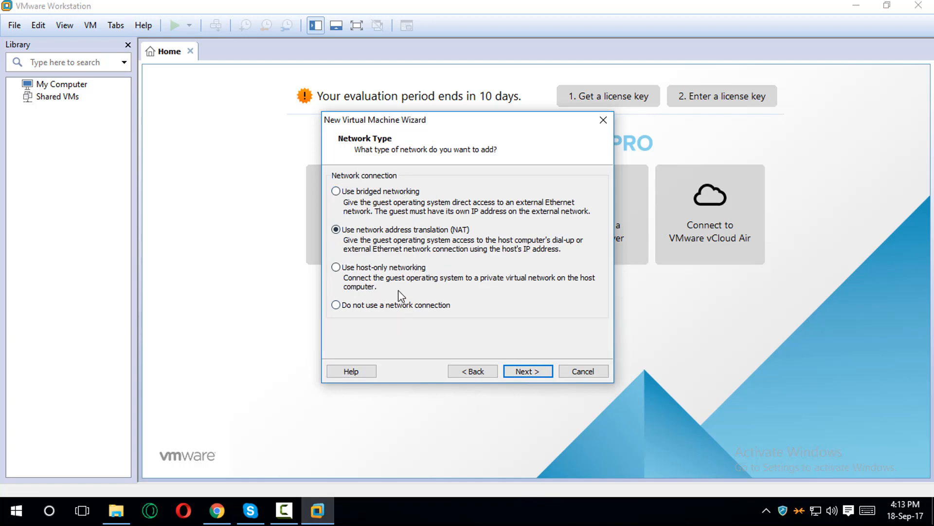
click(517, 370)
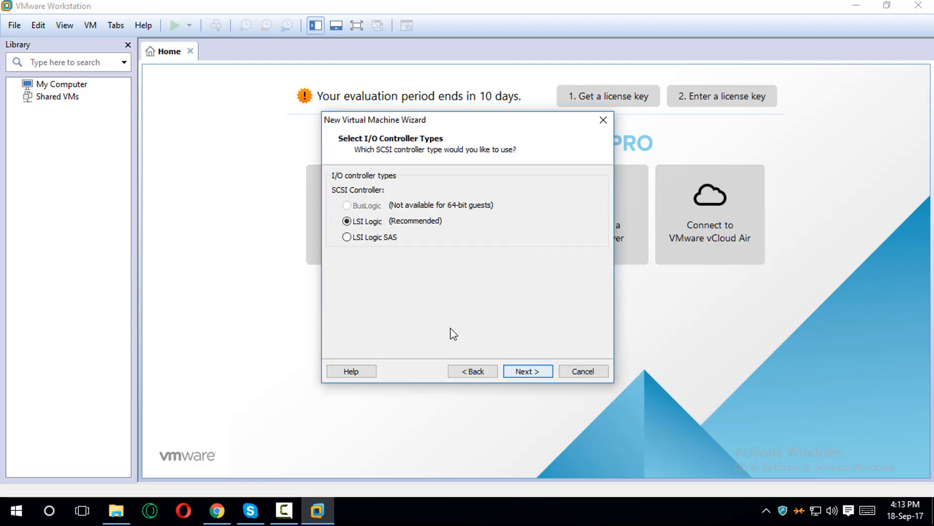
- Accept LSI Logic, default disk type and a new 20 GB split virtual disk, then finish
click(522, 372)
click(521, 372)
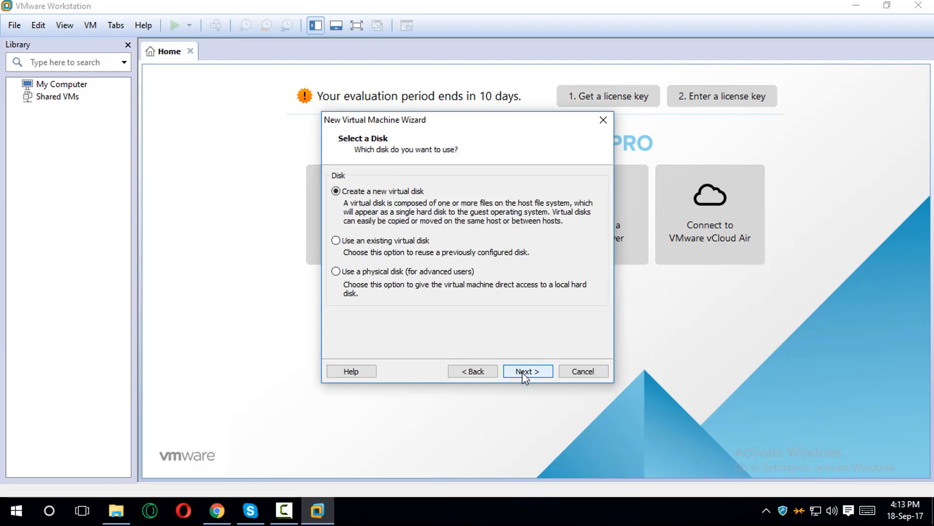
click(521, 372)
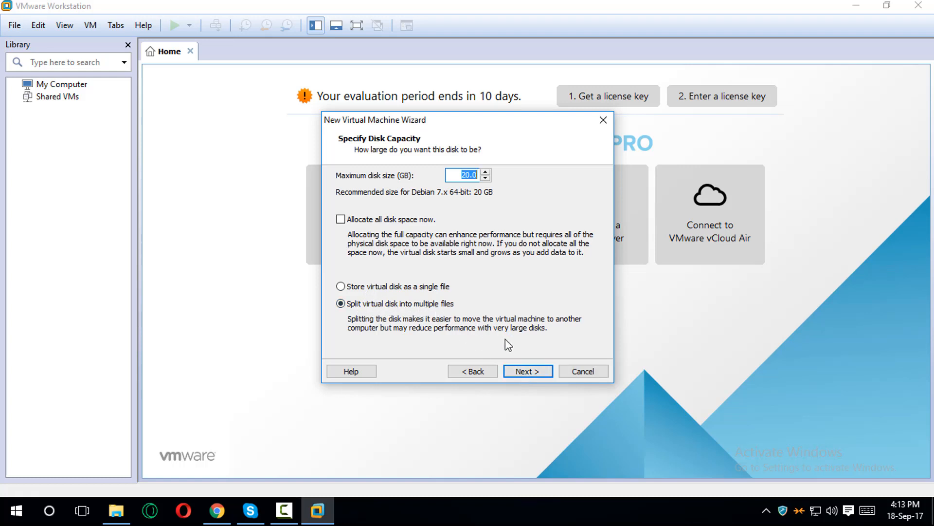
click(525, 374)
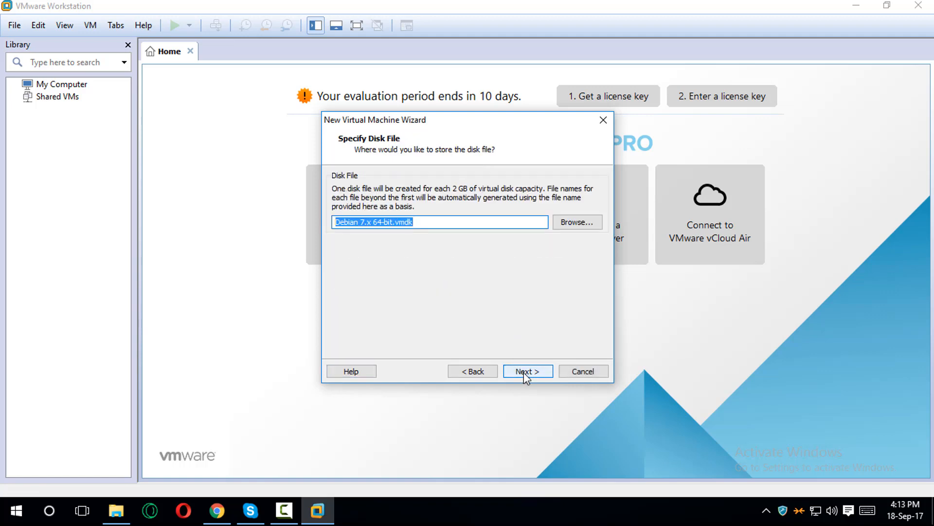
click(525, 372)
click(524, 372)
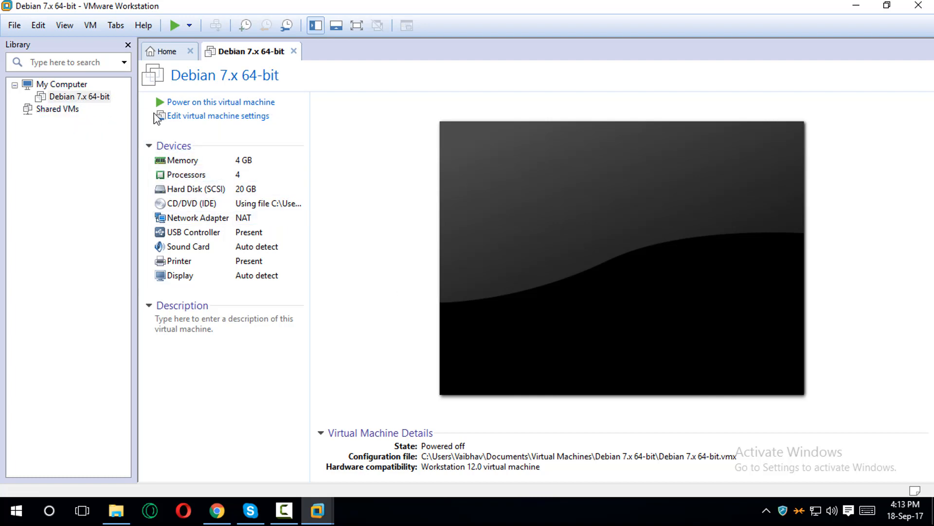
- Power on the Debian 7.x 64-bit VM and capture input at the Kali boot menu
click(212, 103)
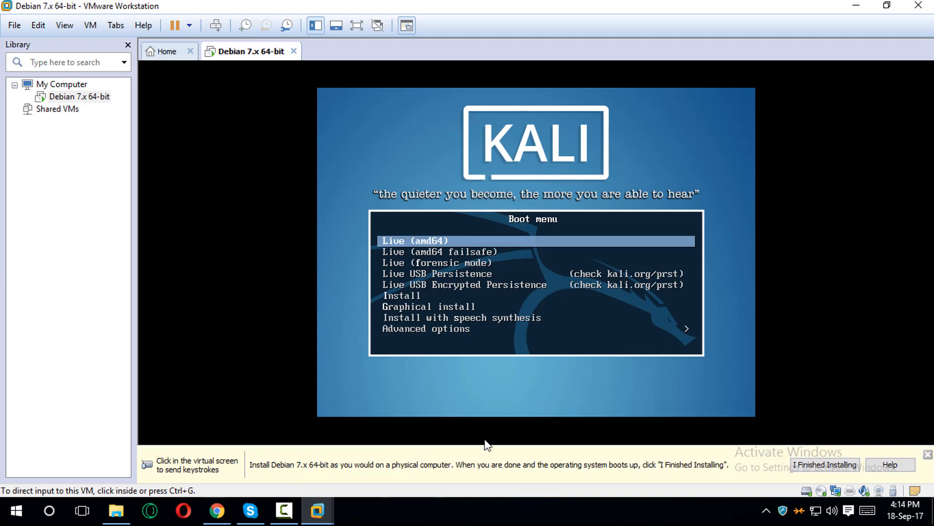
click(928, 454)
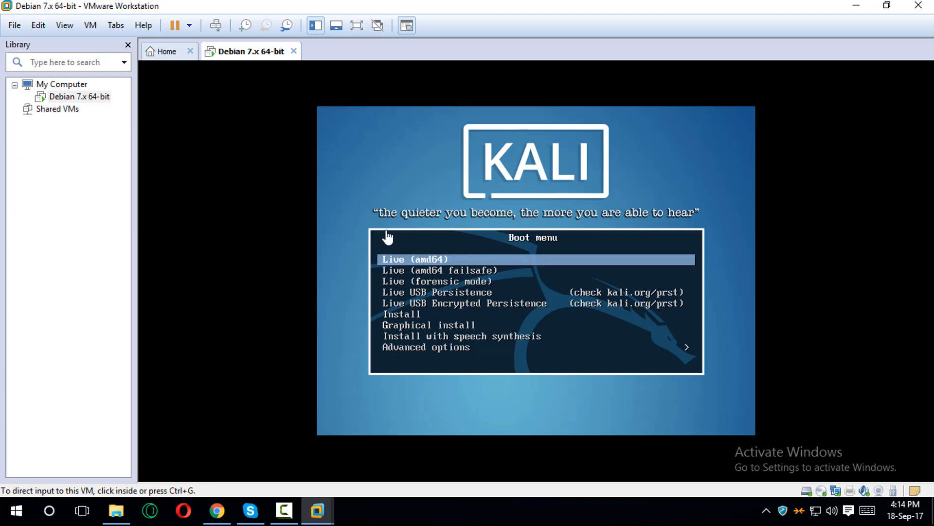
click(486, 400)
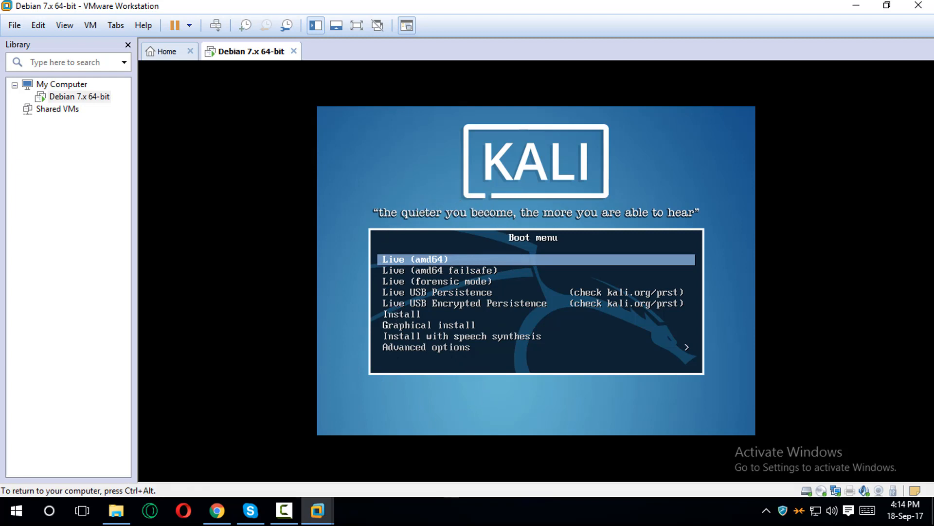
- Boot the Kali Graphical install option from the boot menu
key(Down)
key(Down)
key(Down)
key(Down)
key(Down)
key(Down)
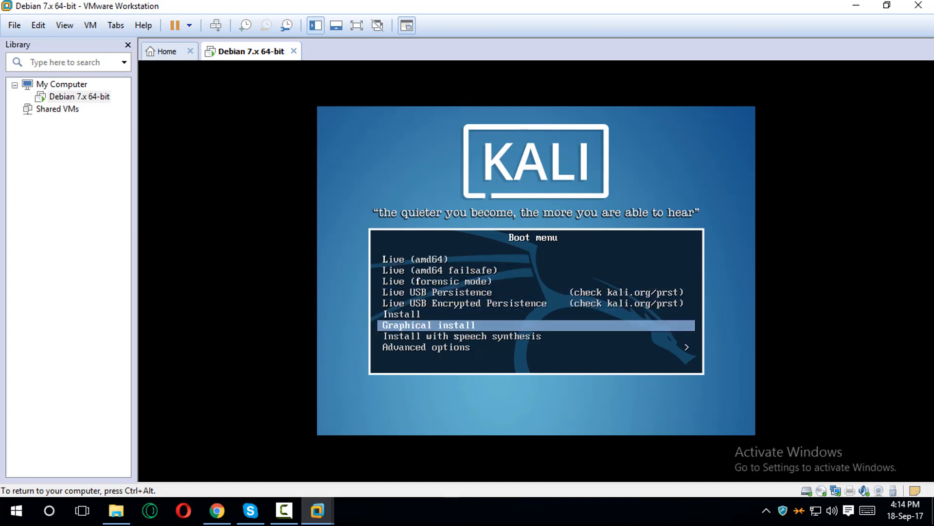
key(Return)
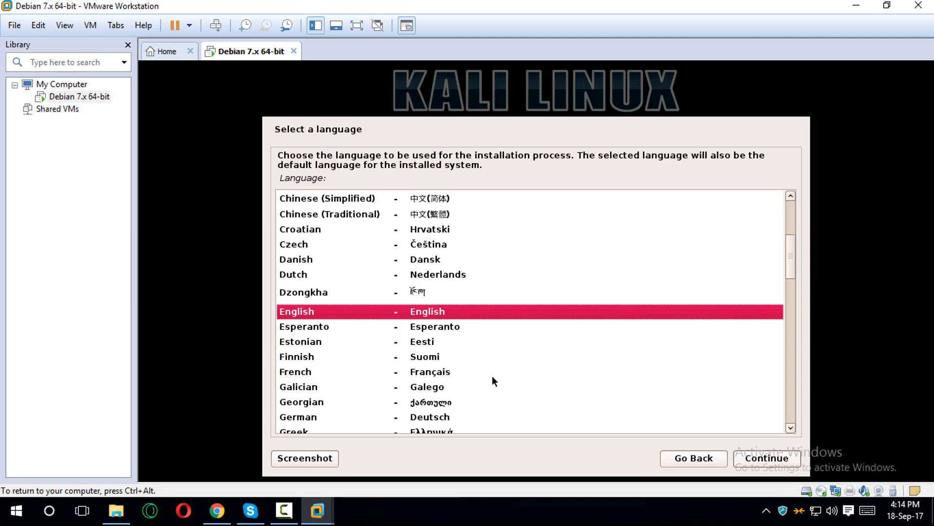
key(ctrl+alt)
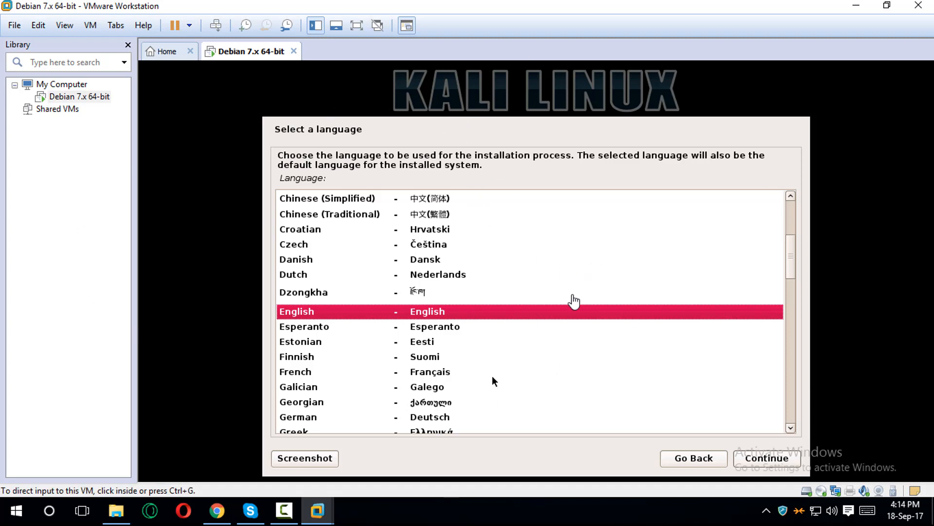
- Choose English language, India location and the American English keymap
click(447, 314)
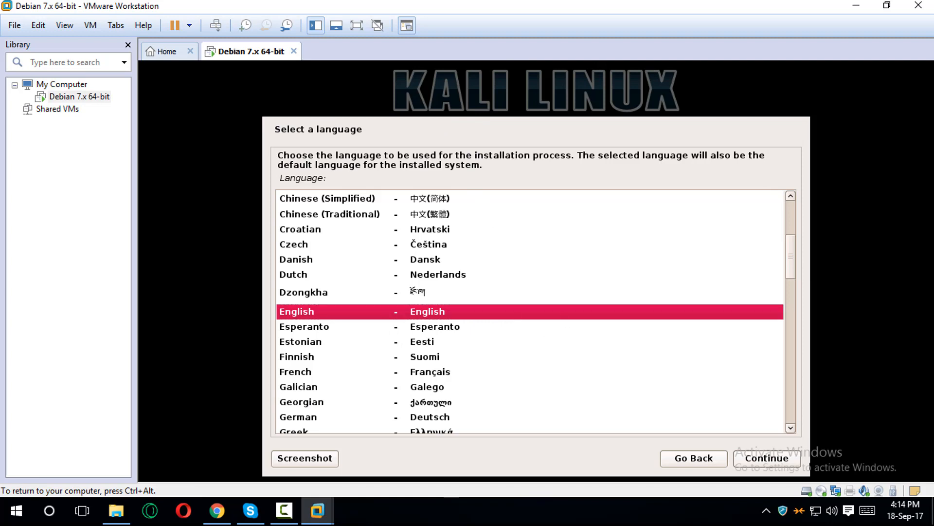
click(748, 457)
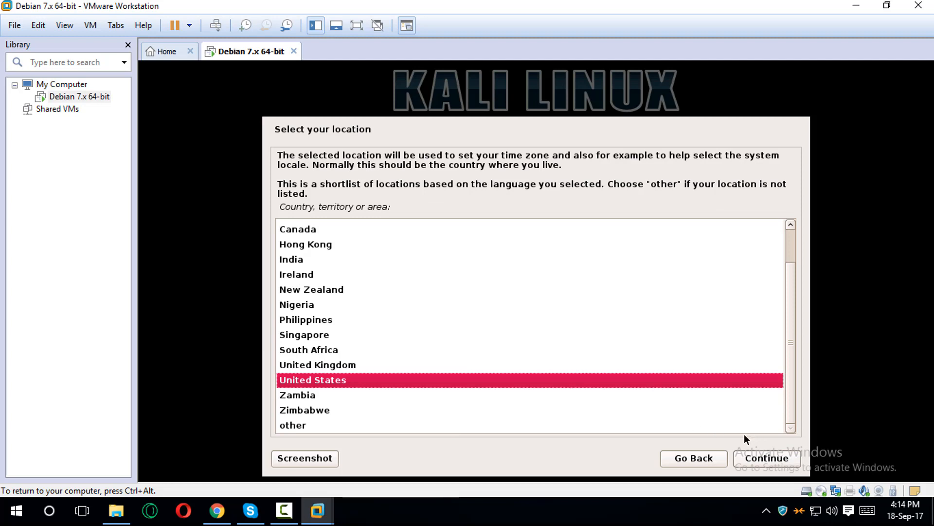
click(304, 261)
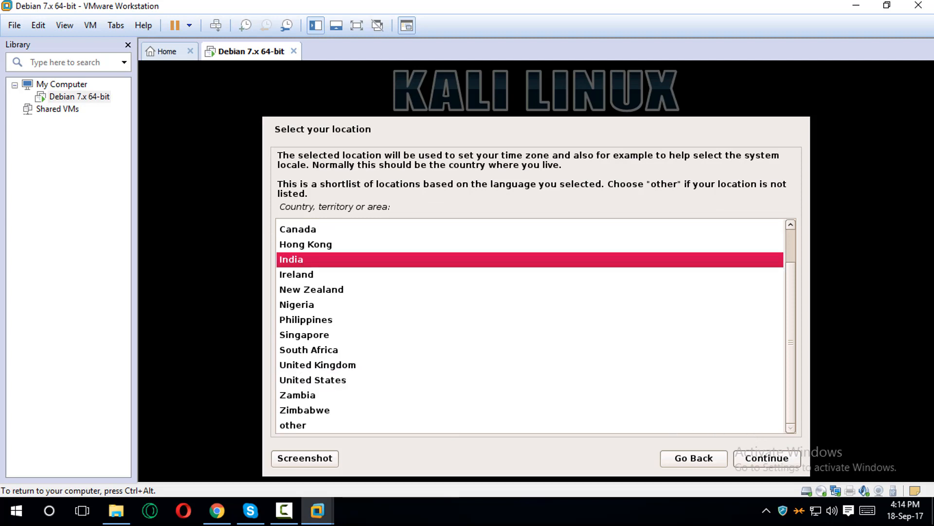
click(771, 459)
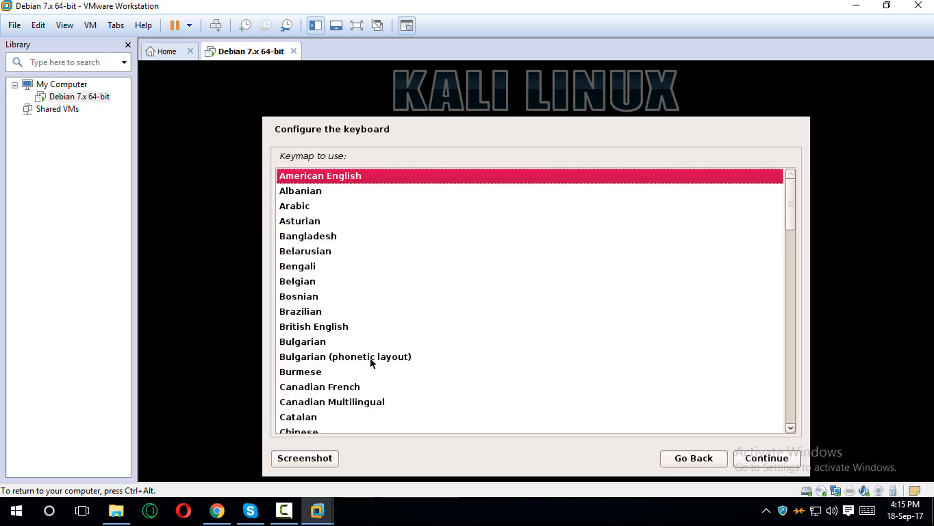
click(763, 462)
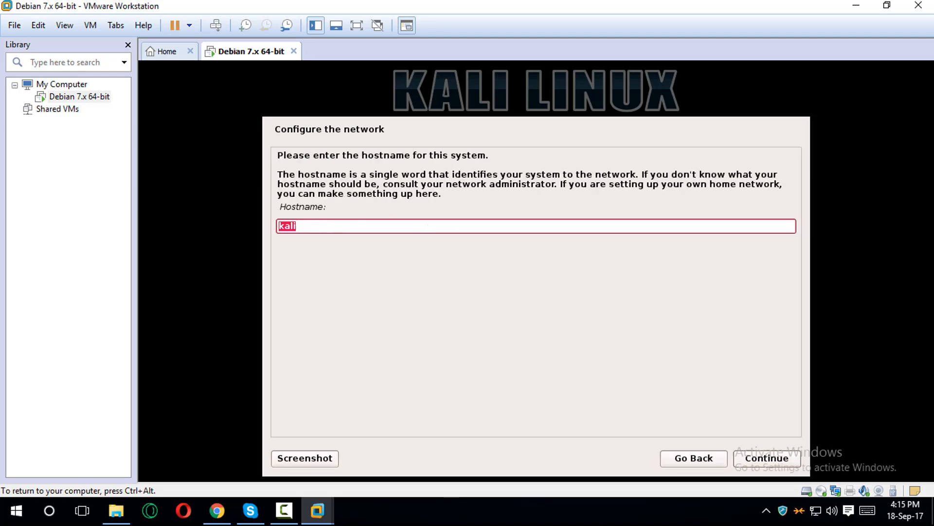
- Keep hostname kali and set the domain name to kali
click(772, 459)
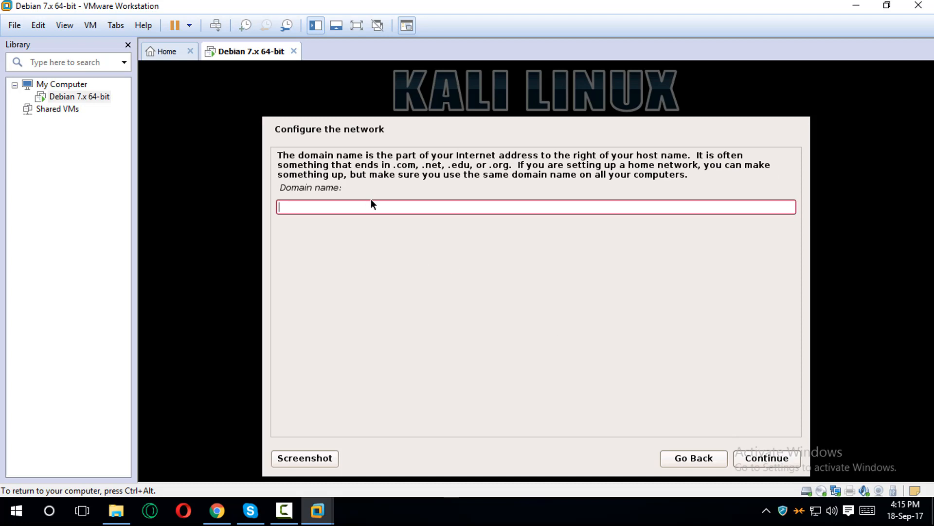
text(kali)
click(777, 457)
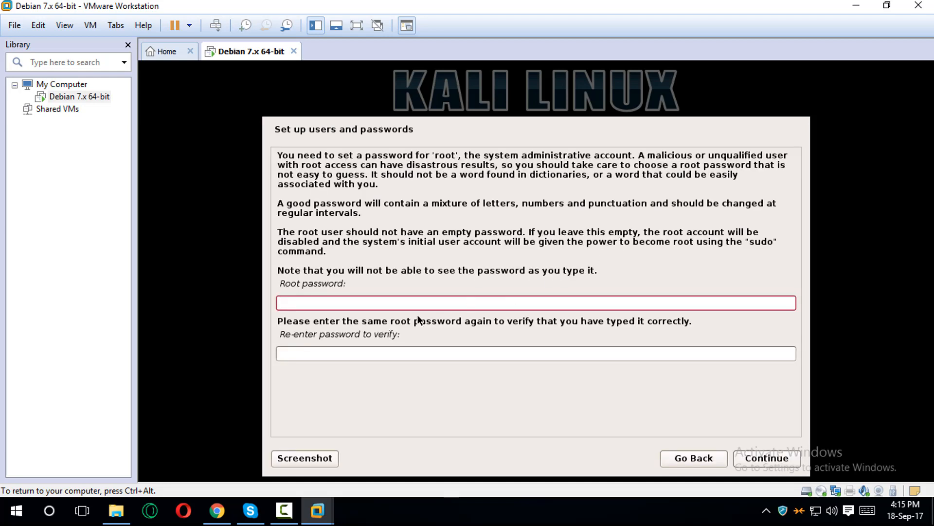
- Enter and confirm the root password
key(Tab)
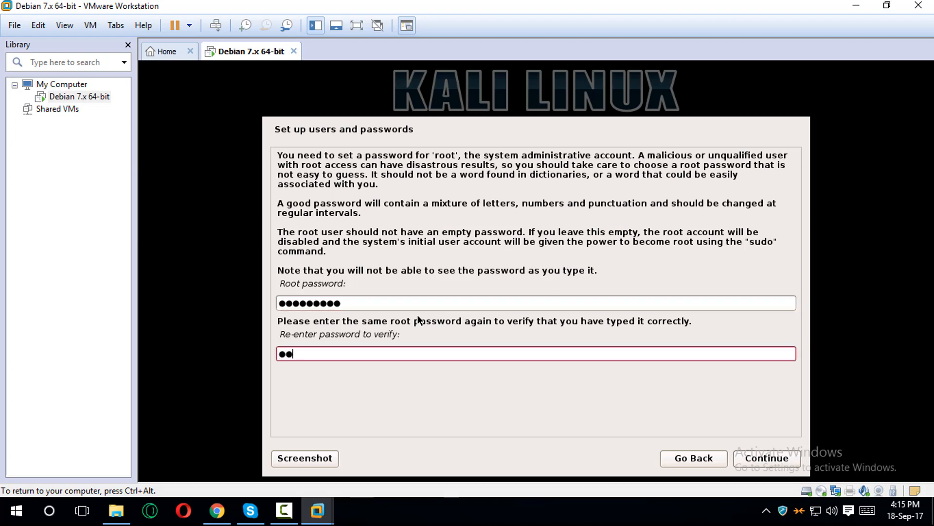
click(781, 454)
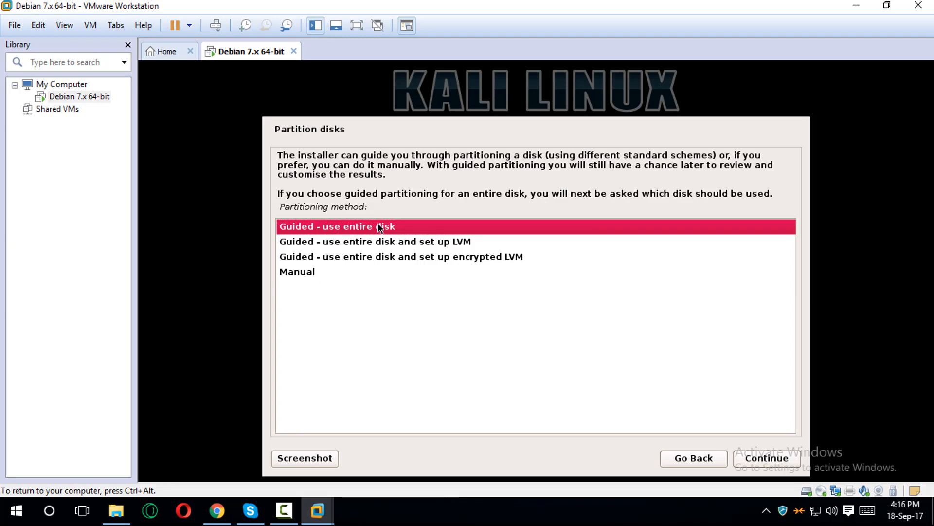
- Choose guided partitioning of the entire 21.5 GB disk with all files in one partition
click(310, 273)
click(328, 225)
click(789, 459)
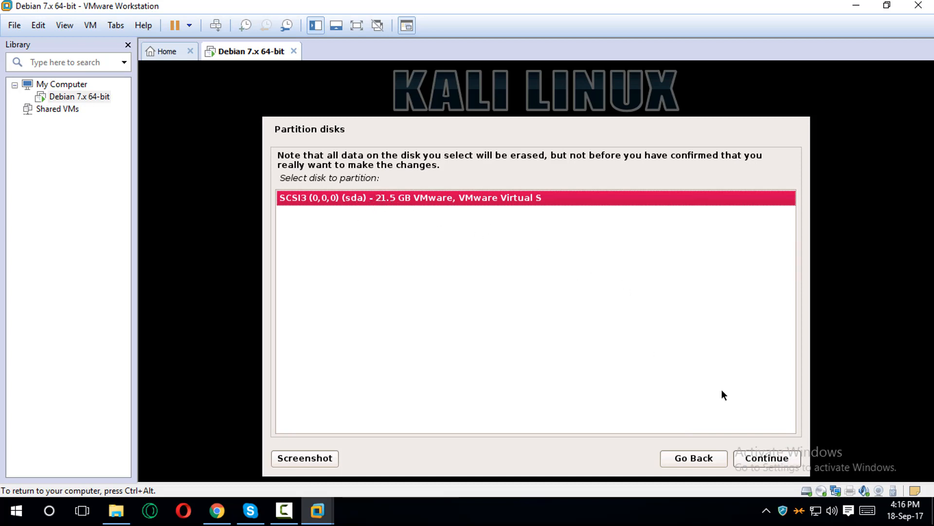
click(766, 459)
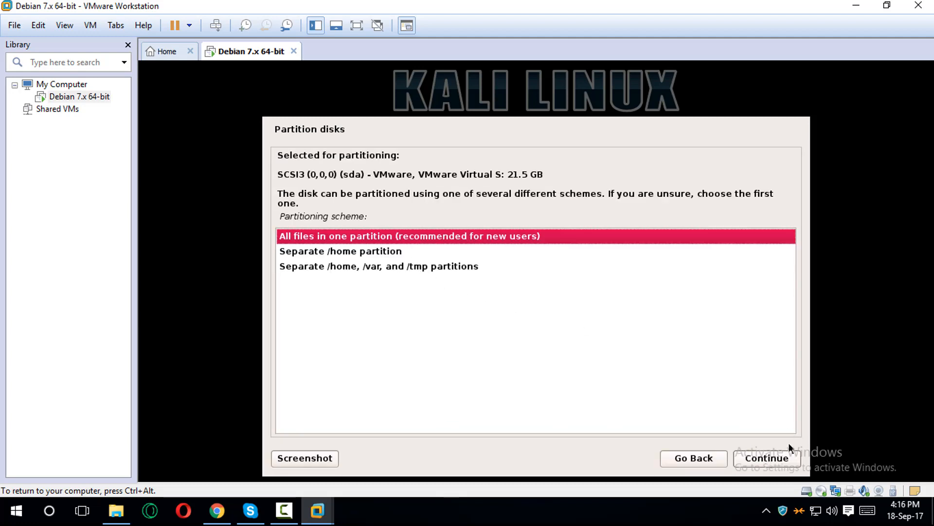
click(769, 457)
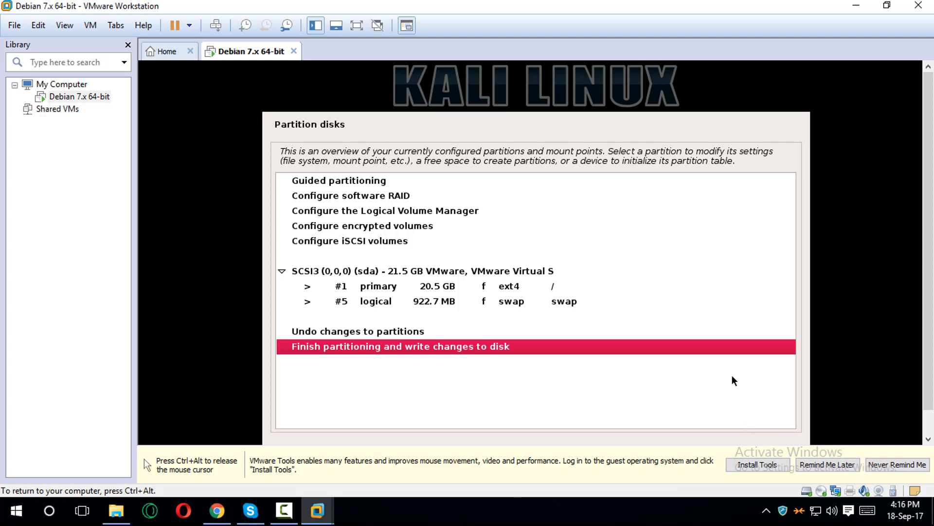
- Silence the VMware Tools reminder permanently, then finish partitioning and write the changes to disk
key(ctrl+alt)
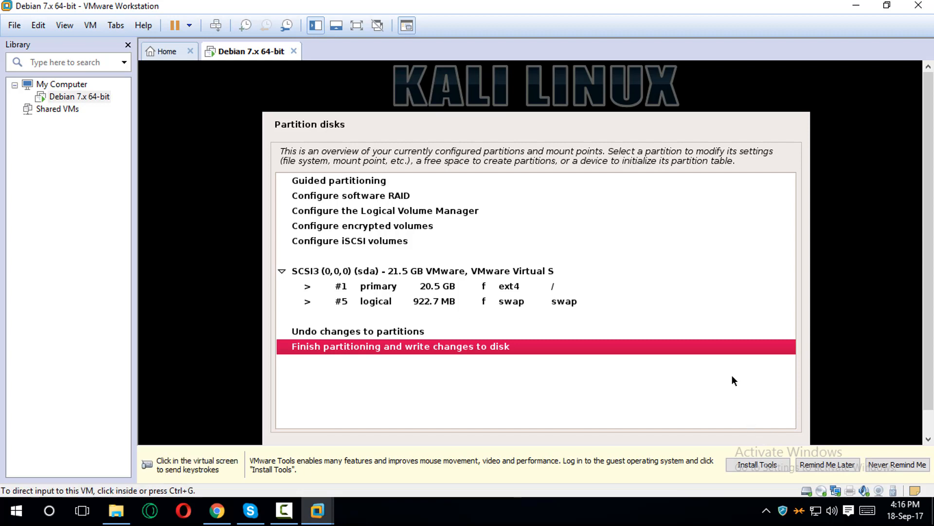
click(871, 464)
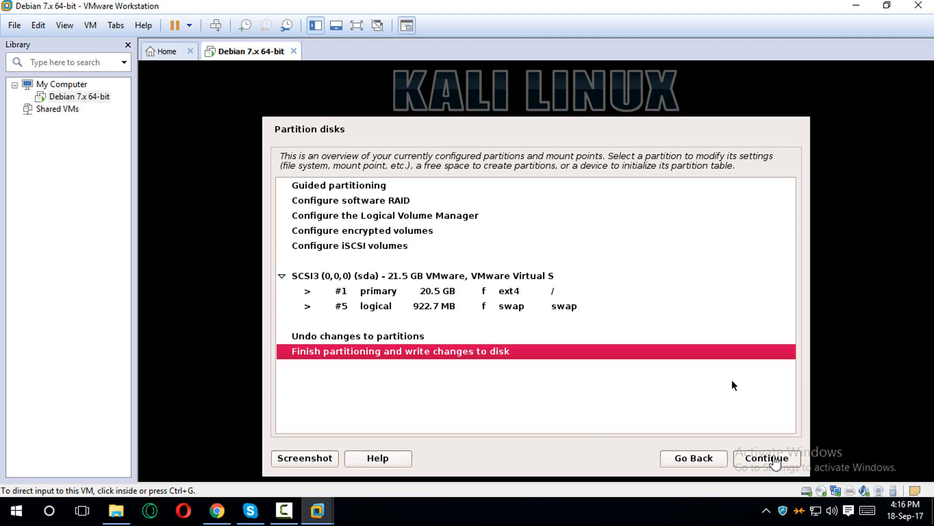
click(775, 463)
click(782, 461)
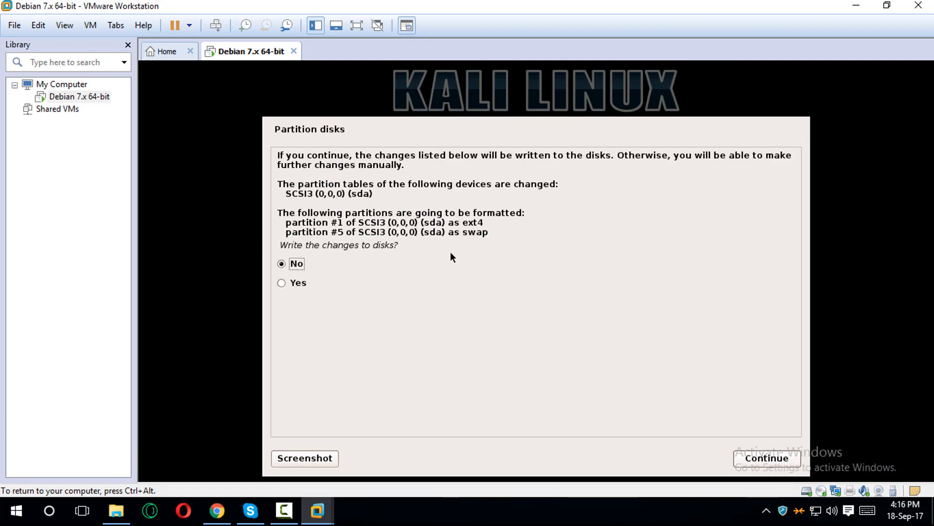
click(294, 285)
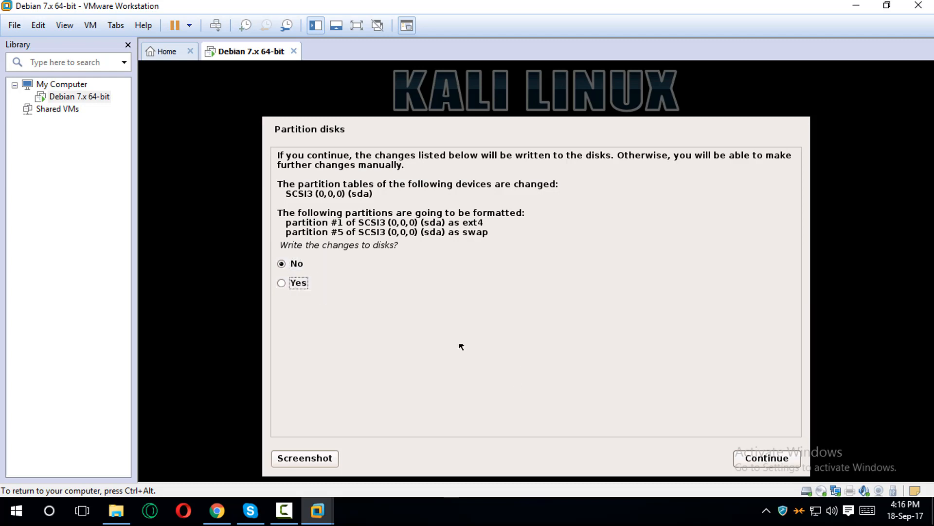
click(303, 282)
click(783, 460)
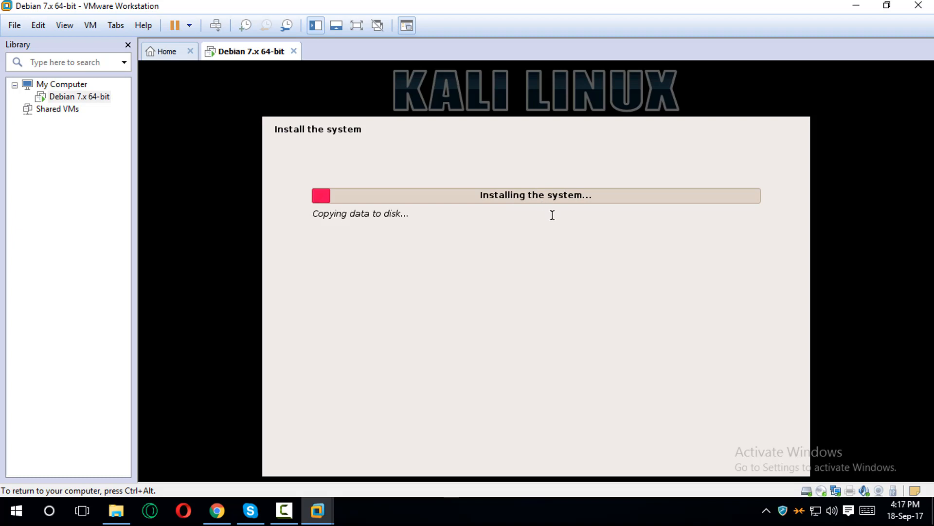
- Answer No to using a network mirror for the package manager
key(ctrl+alt)
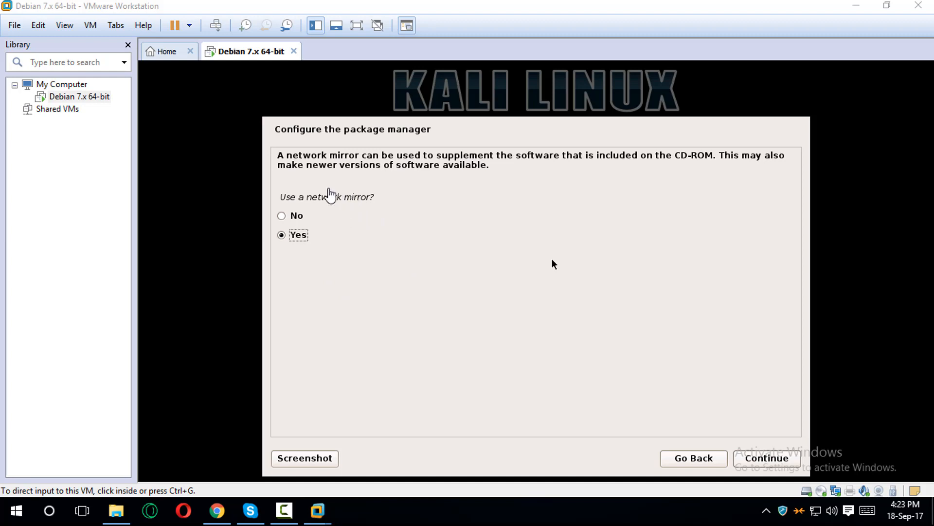
click(341, 212)
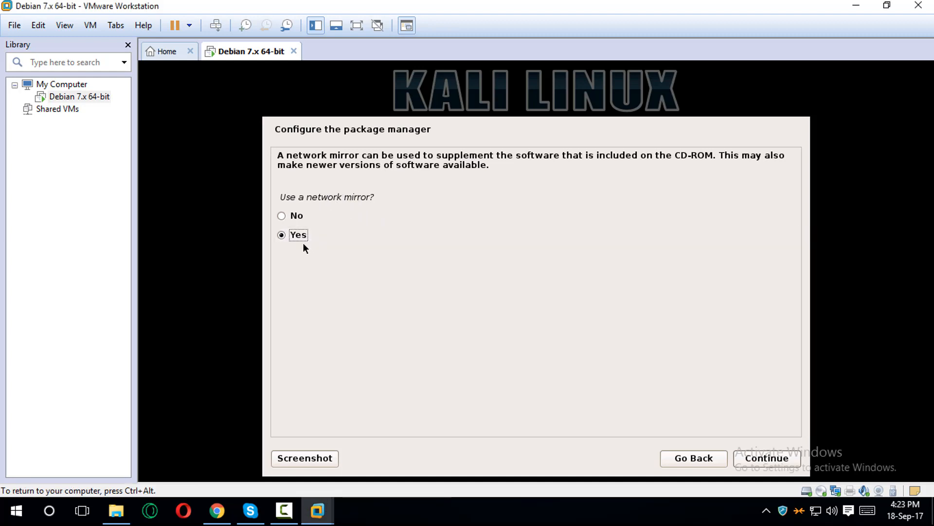
click(285, 217)
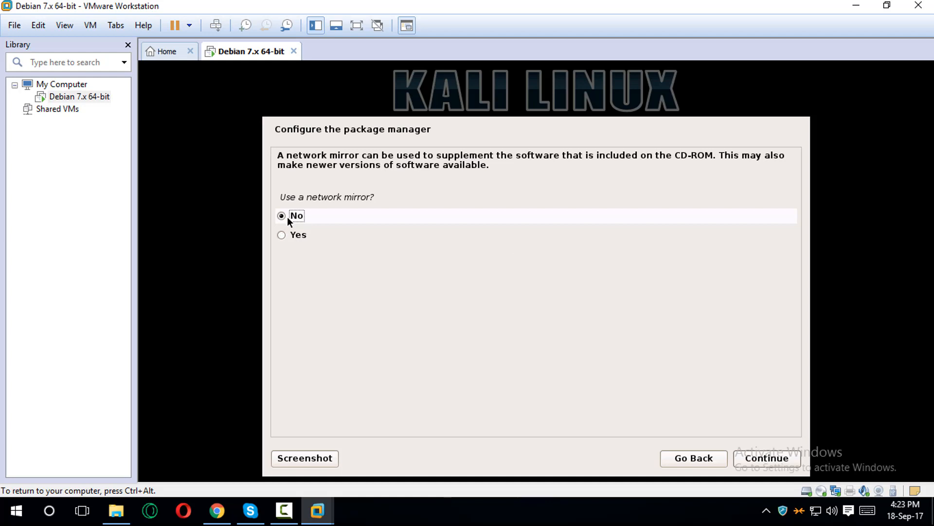
click(777, 463)
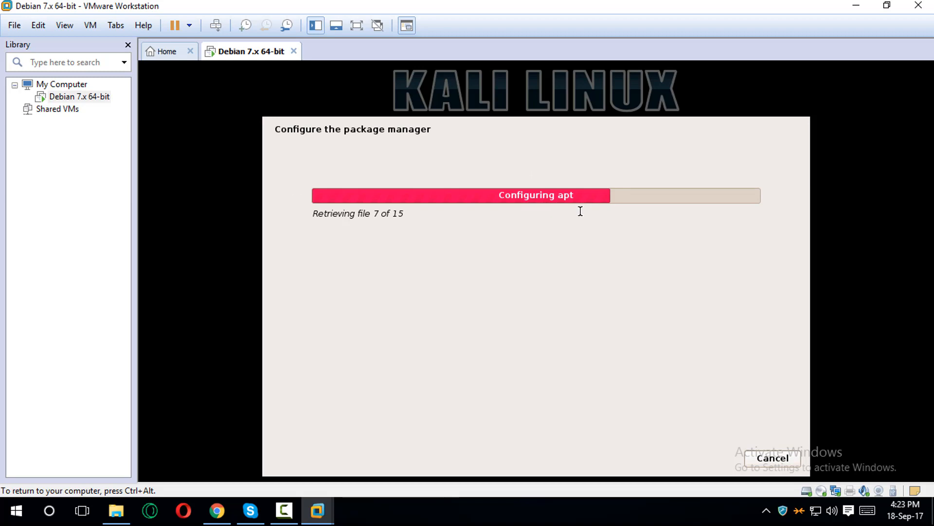
- Acknowledge the 'Cannot access repository' warning so installation continues to the GRUB step
key(ctrl+alt)
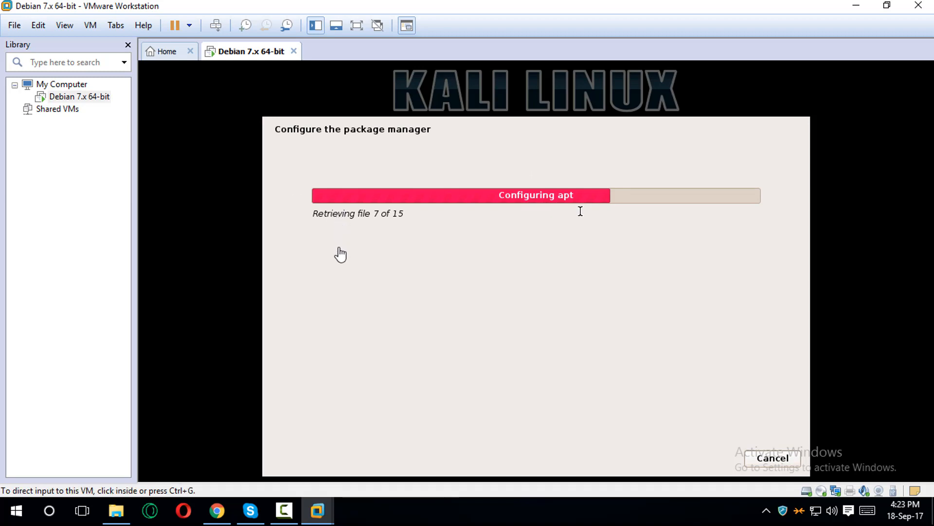
click(523, 288)
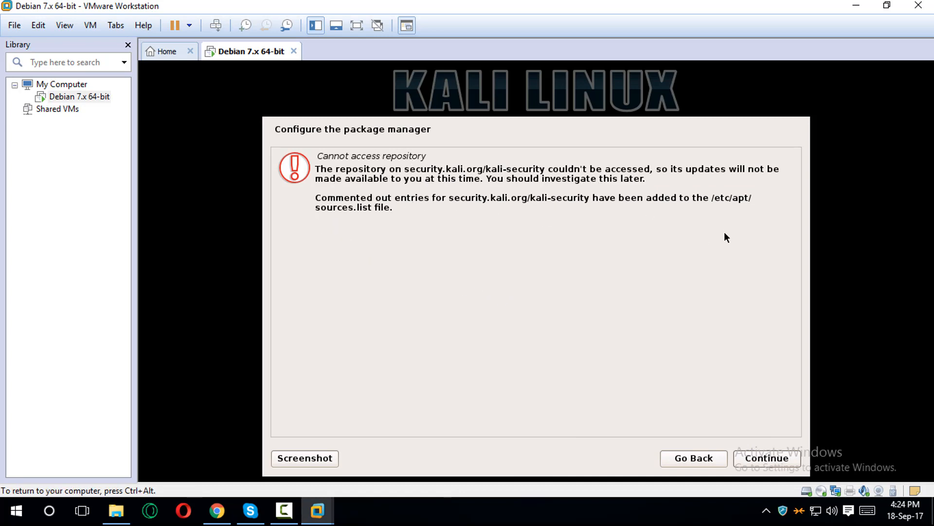
click(770, 459)
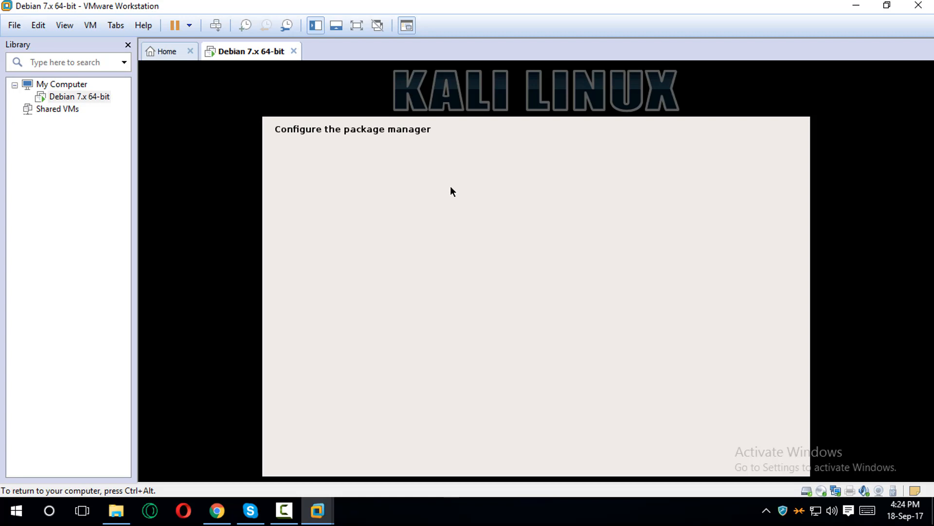
key(ctrl+alt)
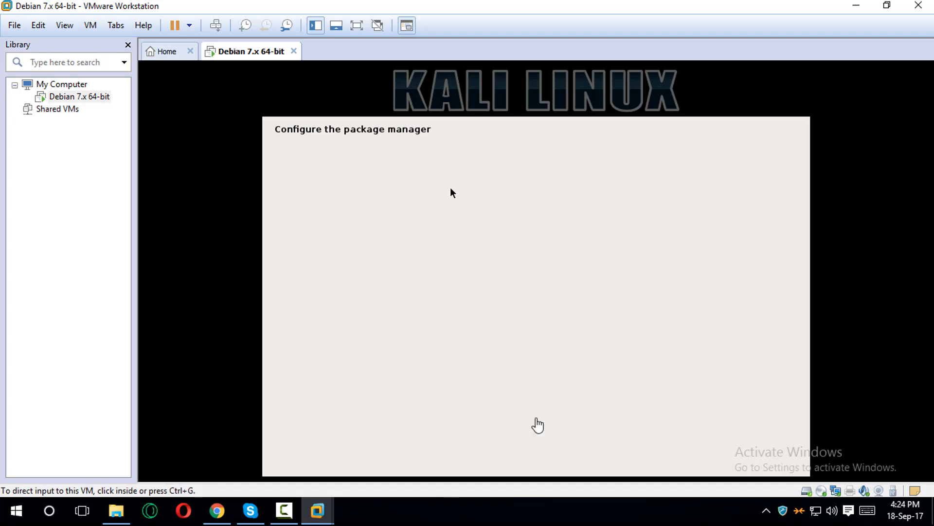
click(417, 276)
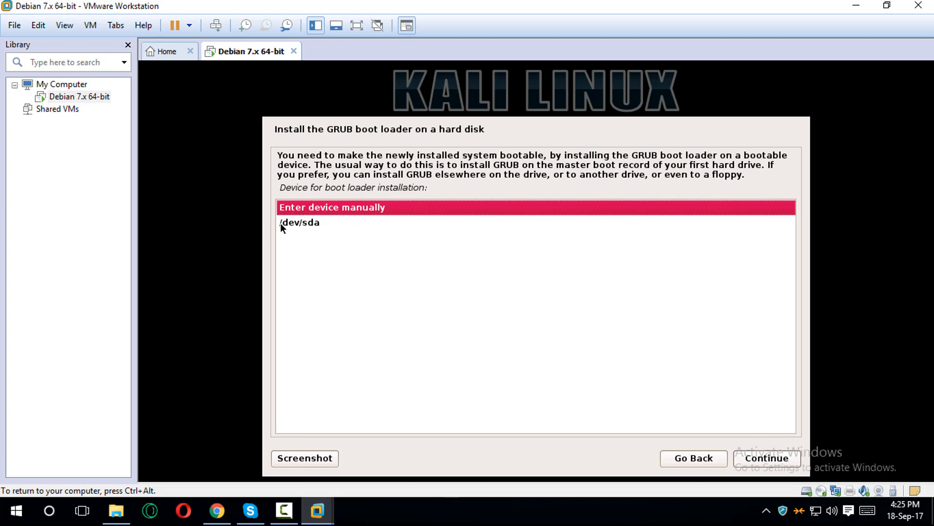
- Install the GRUB boot loader on /dev/sda and confirm Installation complete
click(298, 224)
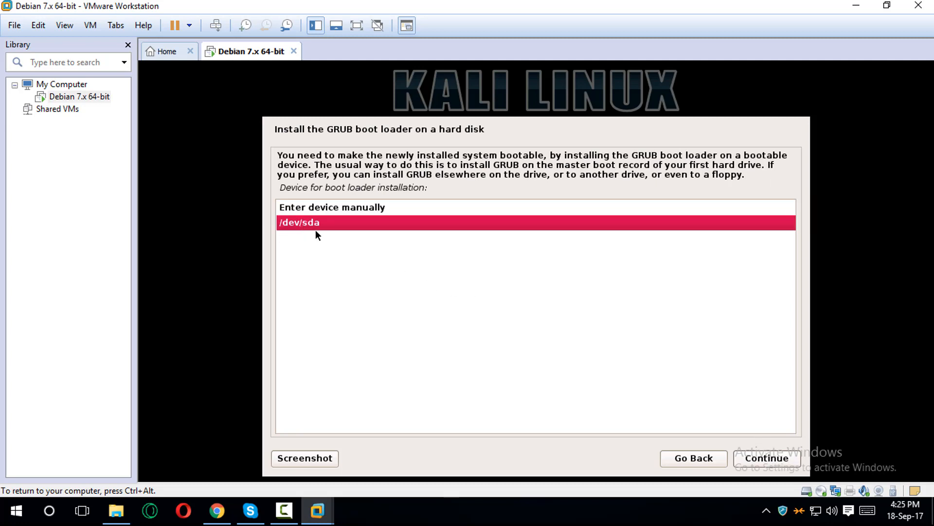
click(762, 459)
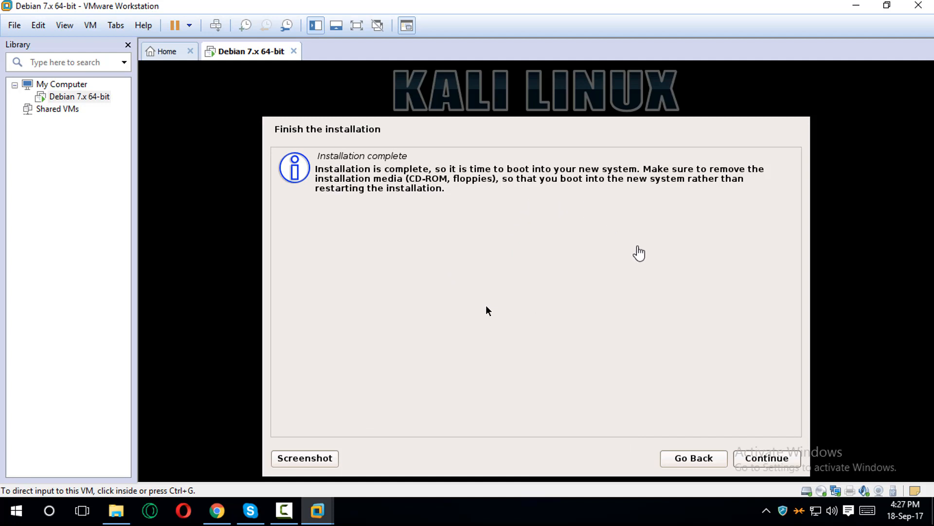
click(769, 459)
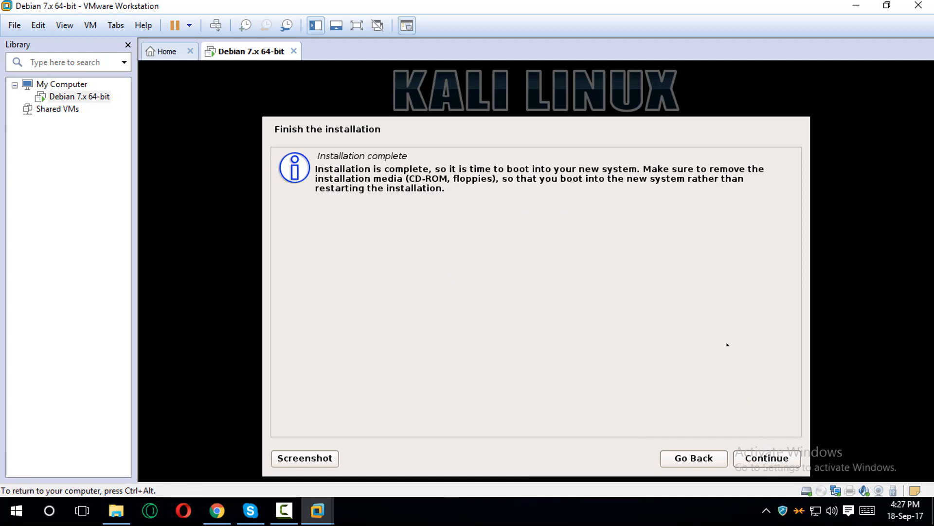
click(764, 457)
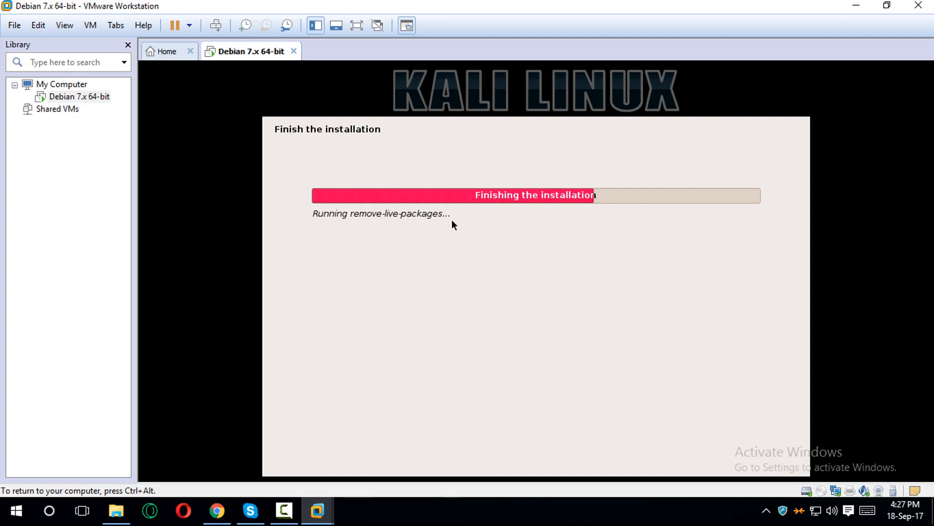
- Select the installer's status message and browse the VM menu twice while Kali reboots
double_click(321, 214)
drag(321, 214, 426, 215)
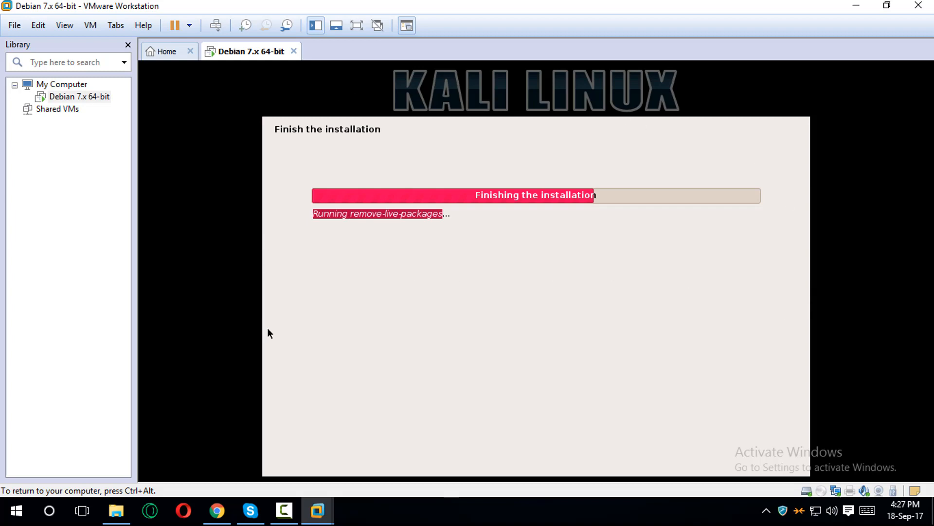
key(ctrl+alt)
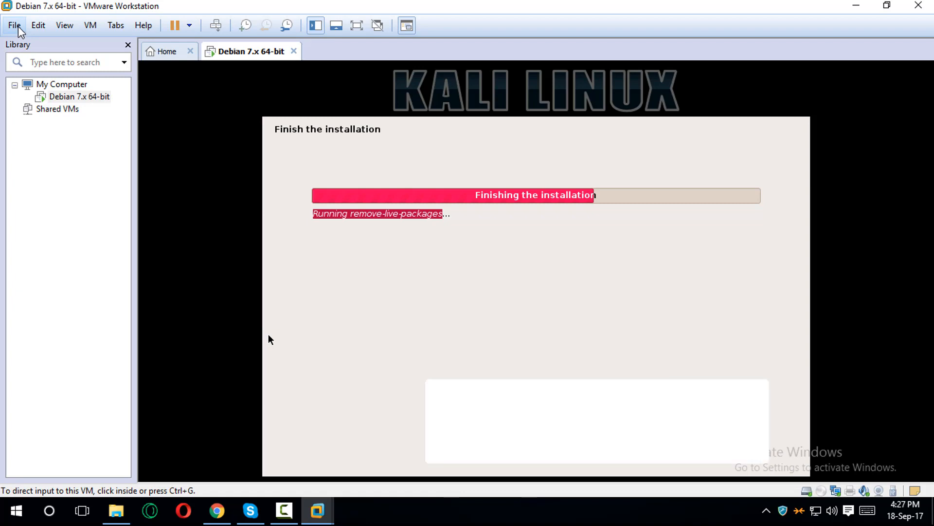
click(92, 28)
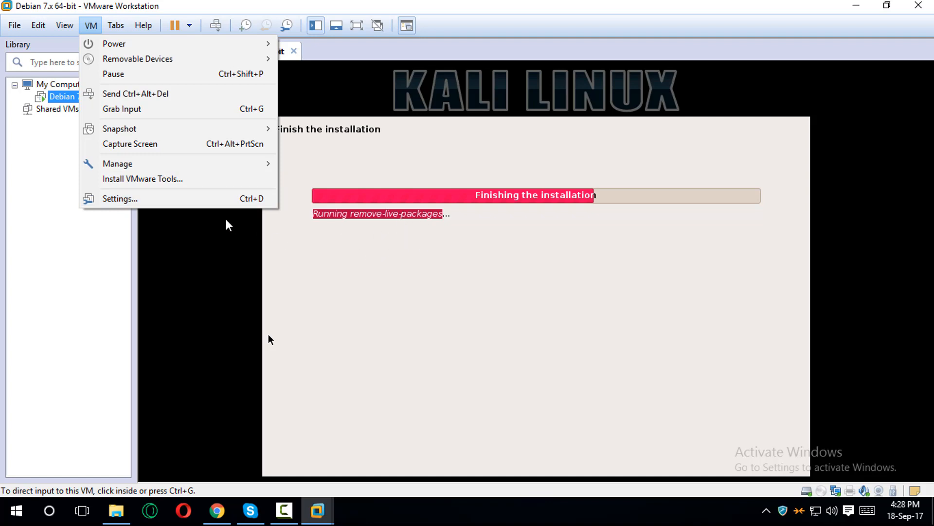
click(268, 334)
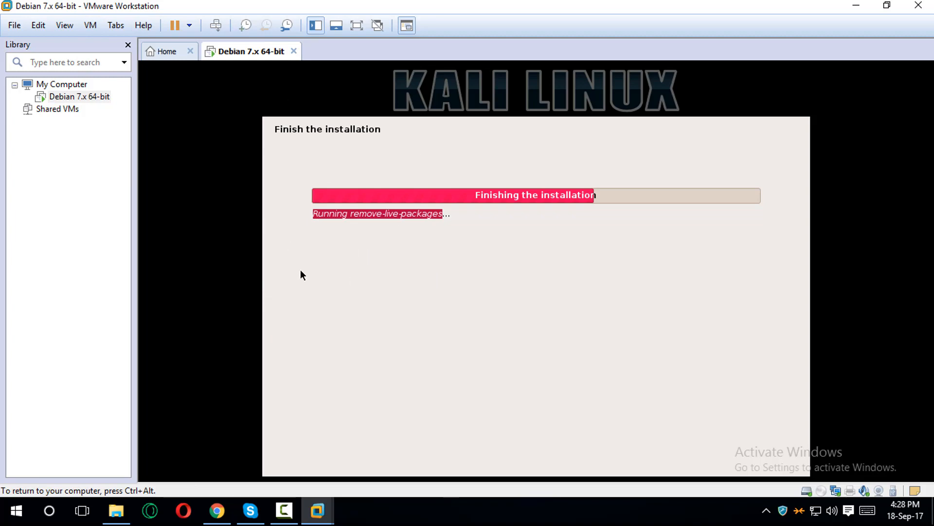
key(ctrl+alt)
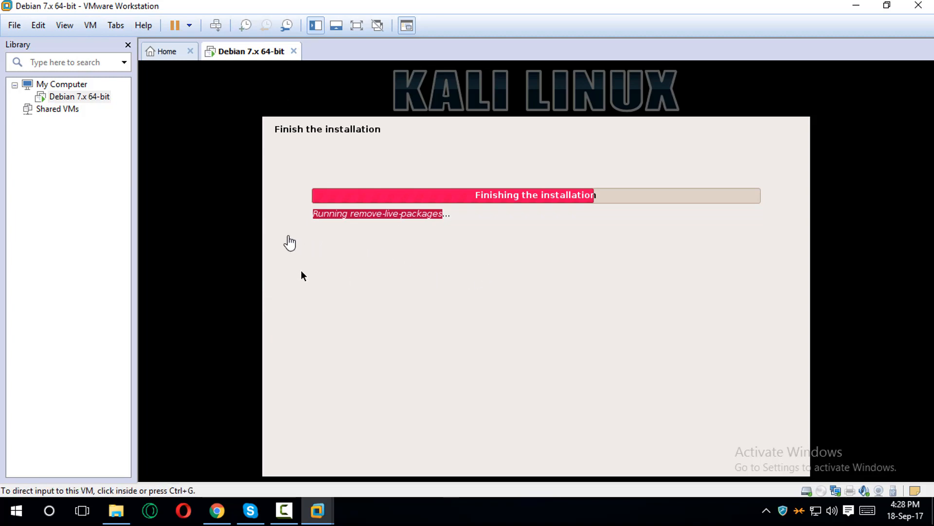
click(92, 26)
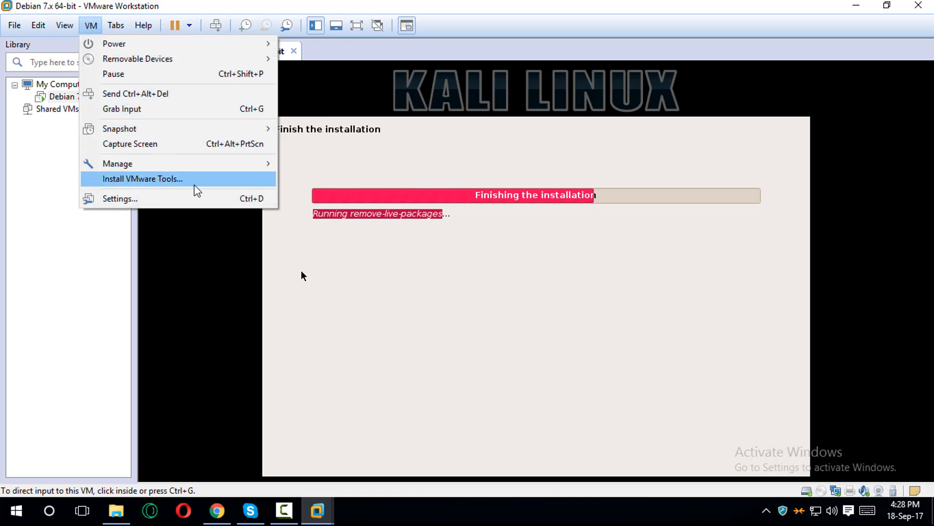
click(374, 500)
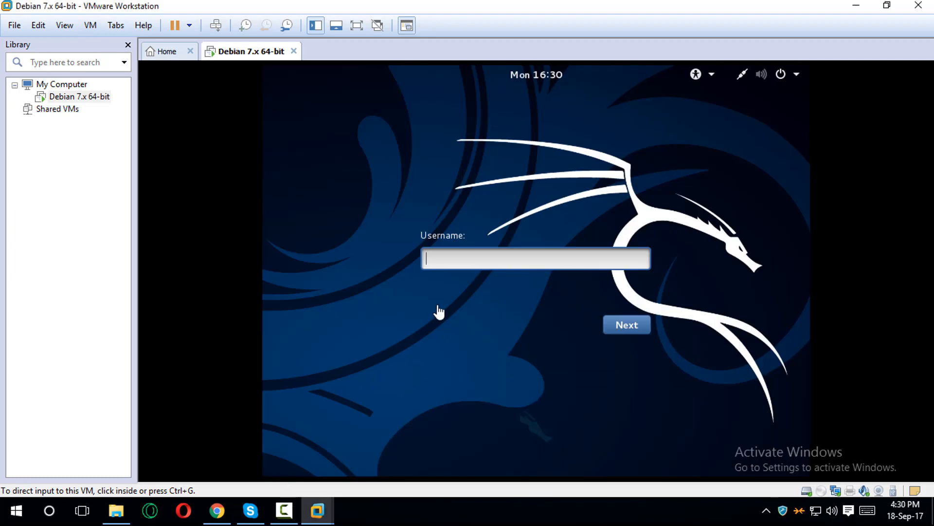
- Log in to Kali with username root and the account password
click(535, 267)
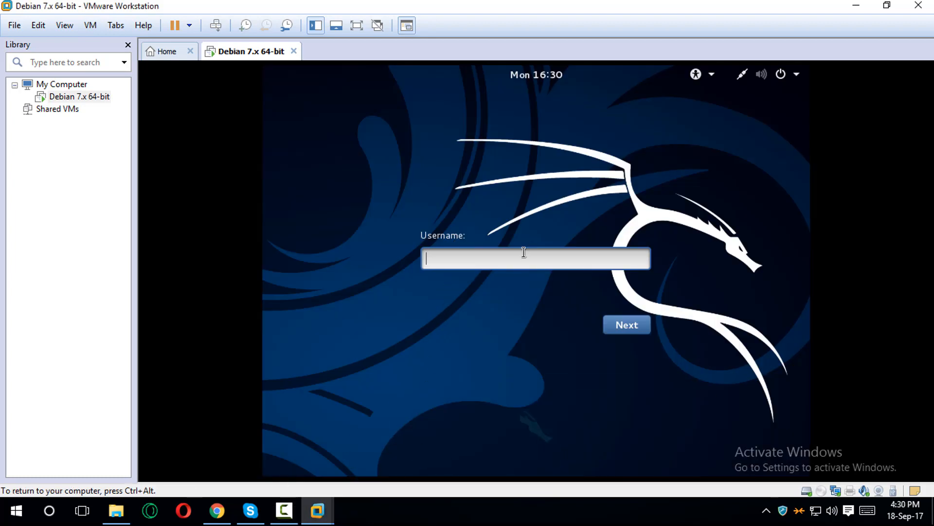
text(root)
click(629, 326)
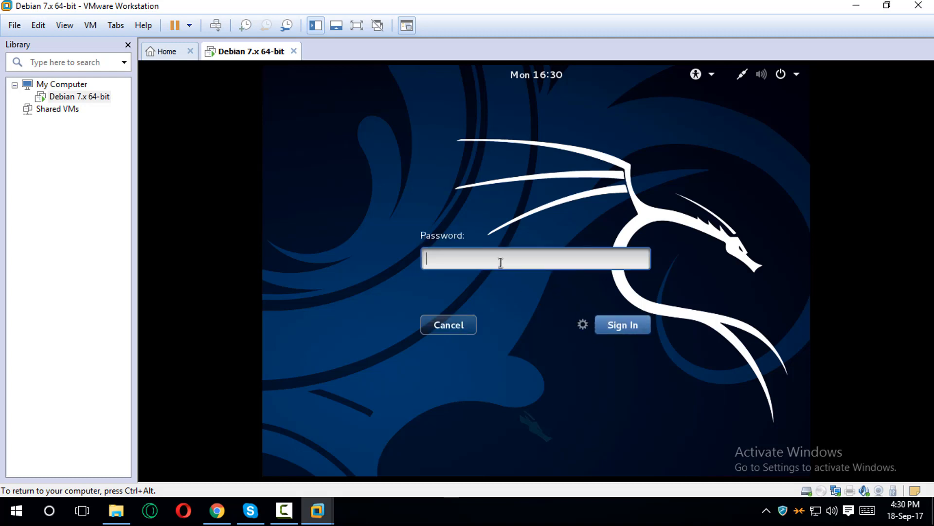
text(•••••••••)
key(Return)
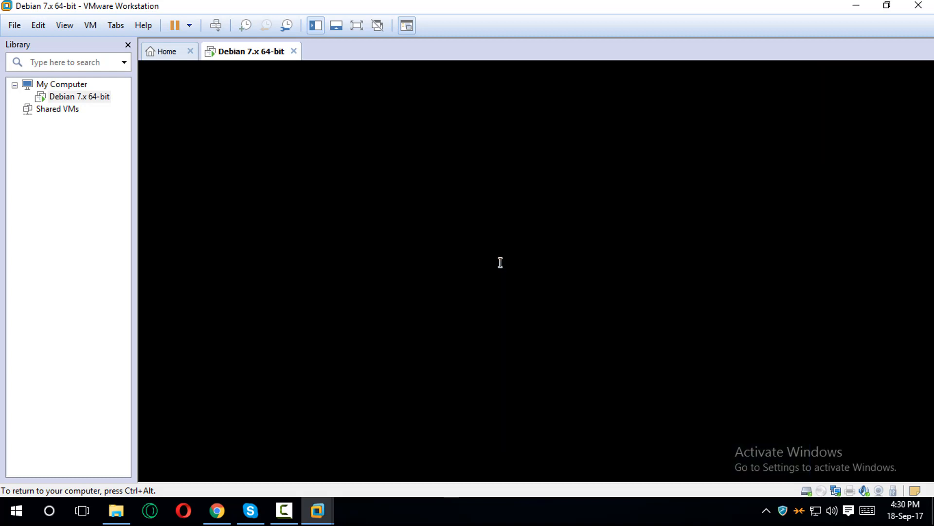